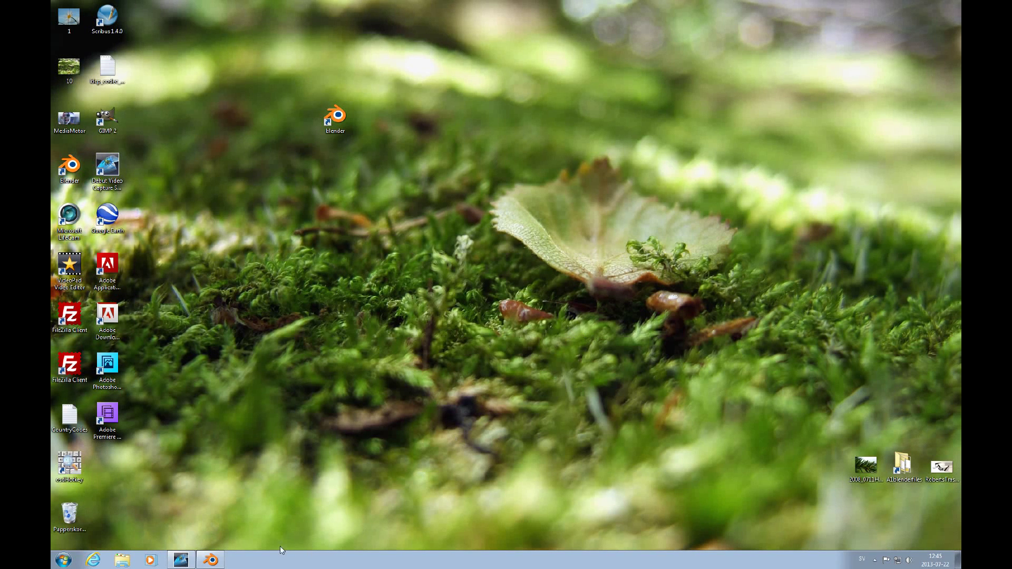
# Switch to Blender and move the white glass about -6.176 along Y, out of the camera frame
pyautogui.click(209, 561)
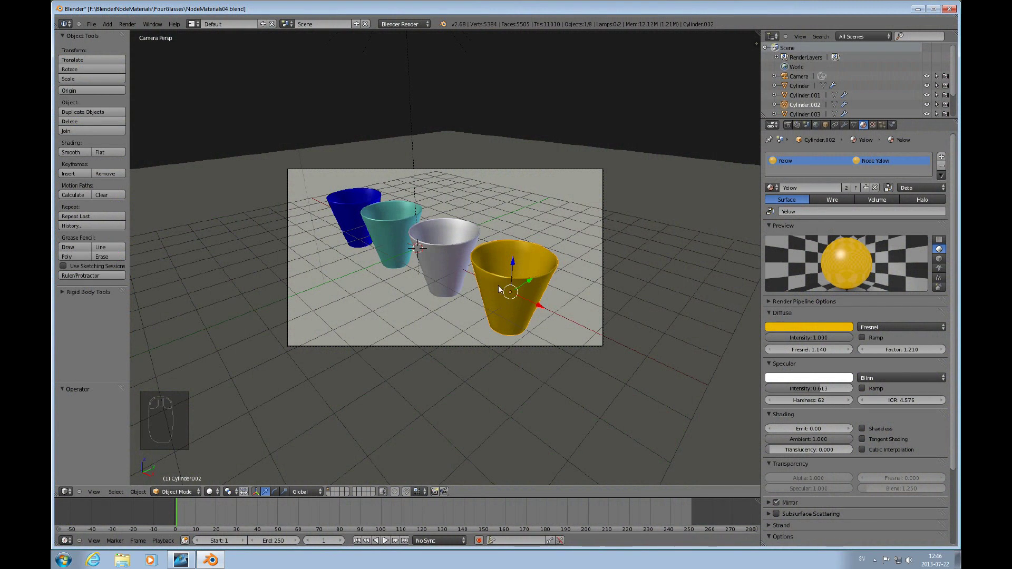
pyautogui.rightClick(453, 254)
pyautogui.moveTo(466, 254); pyautogui.dragTo(226, 336)
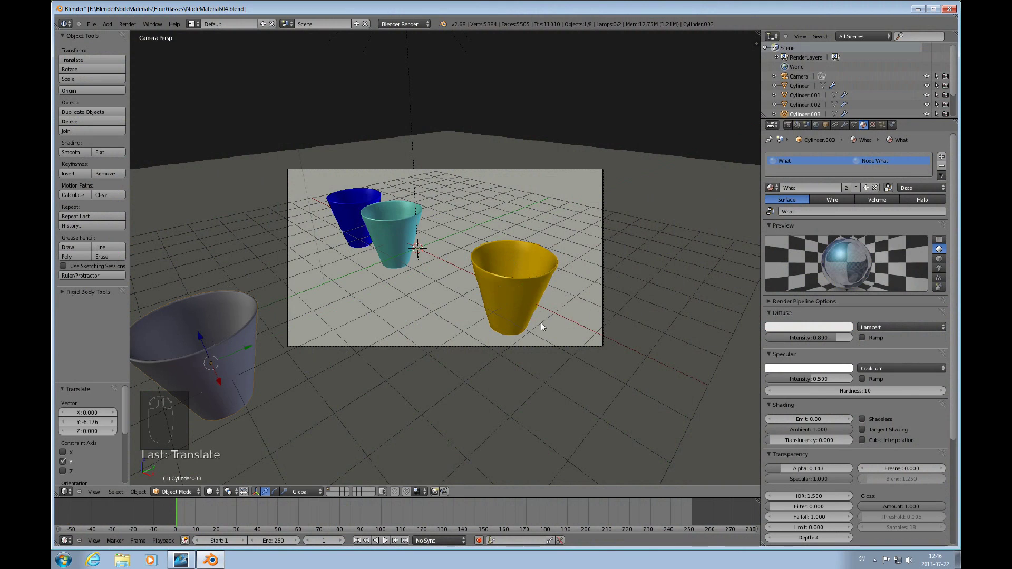
# Add a new texture named Stripes to the yellow glass's material
pyautogui.rightClick(527, 289)
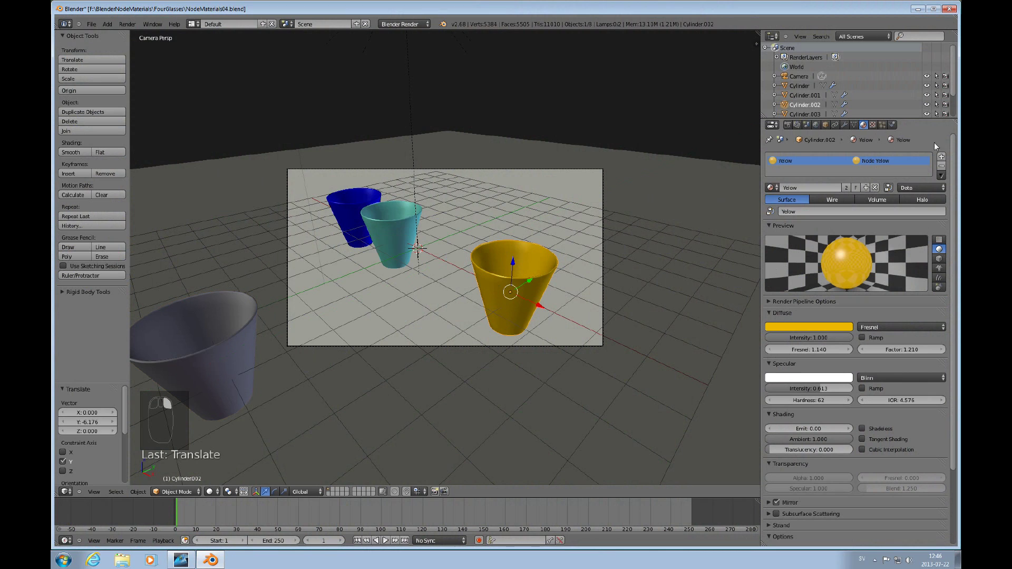
pyautogui.click(872, 125)
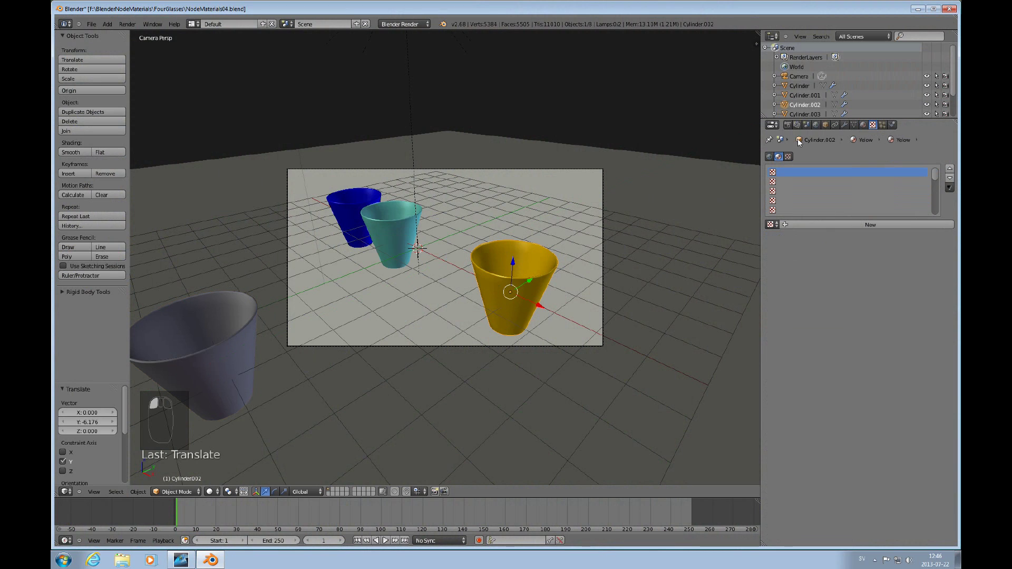
pyautogui.click(862, 125)
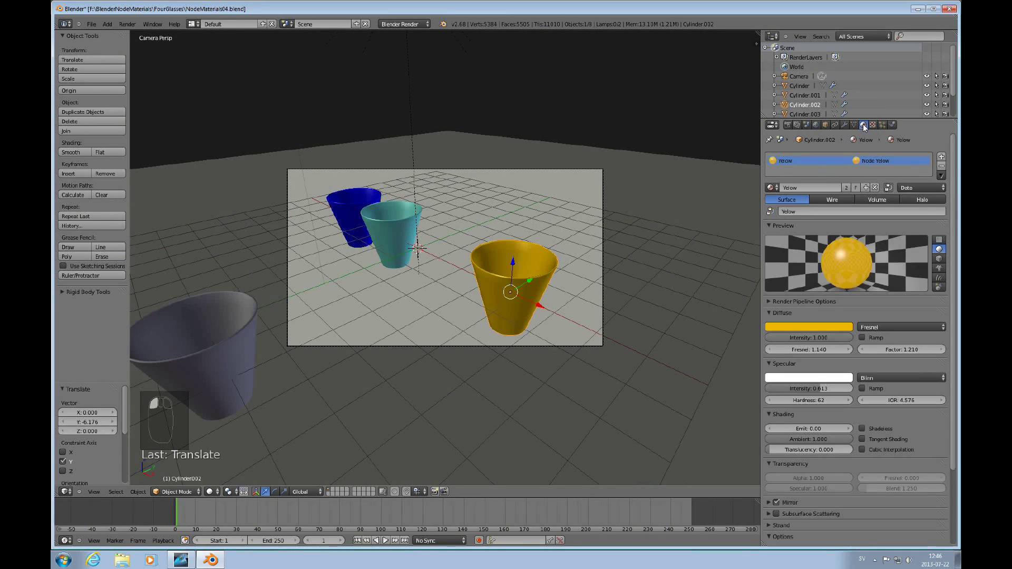
pyautogui.click(873, 125)
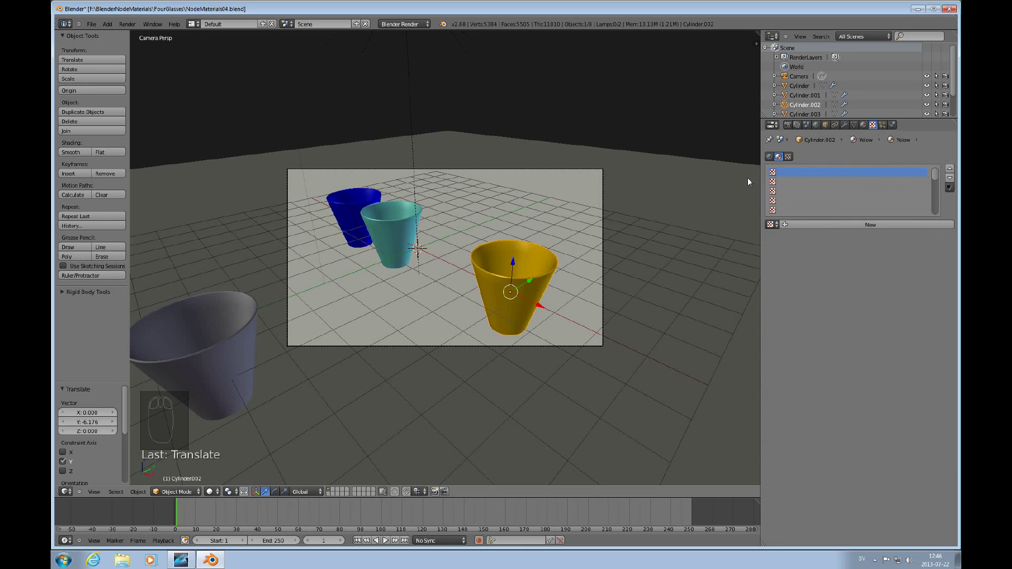
pyautogui.click(814, 223)
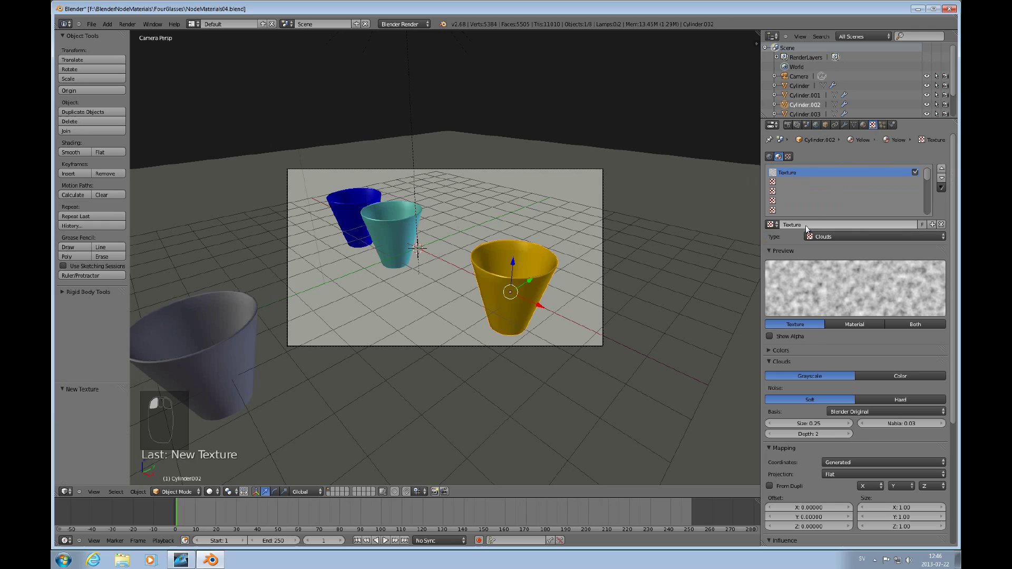
pyautogui.write('S')
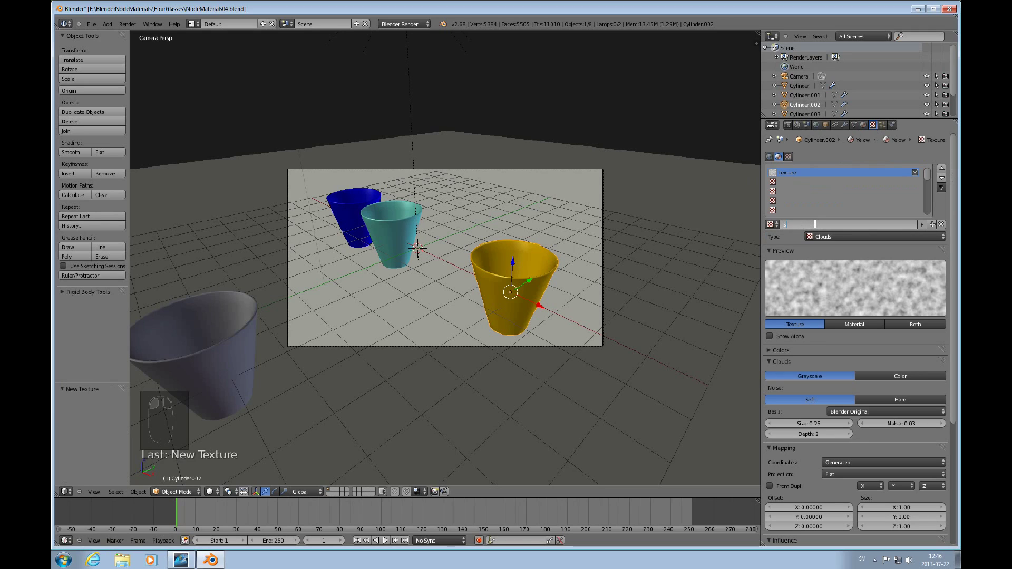
pyautogui.write('tripes')
pyautogui.press('Return')
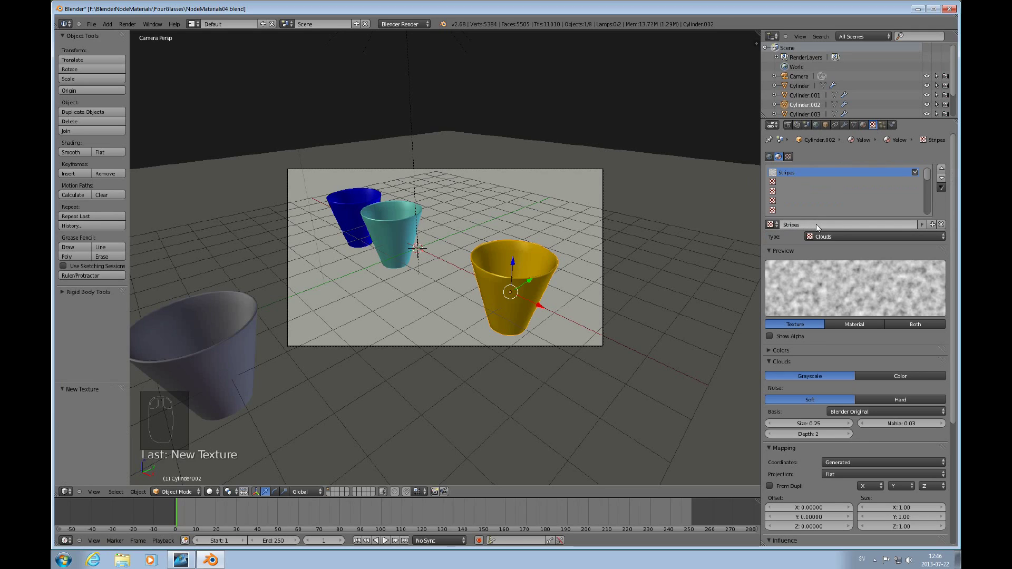
# Add a second texture named HammerSurface in the slot below Stripes
pyautogui.click(851, 181)
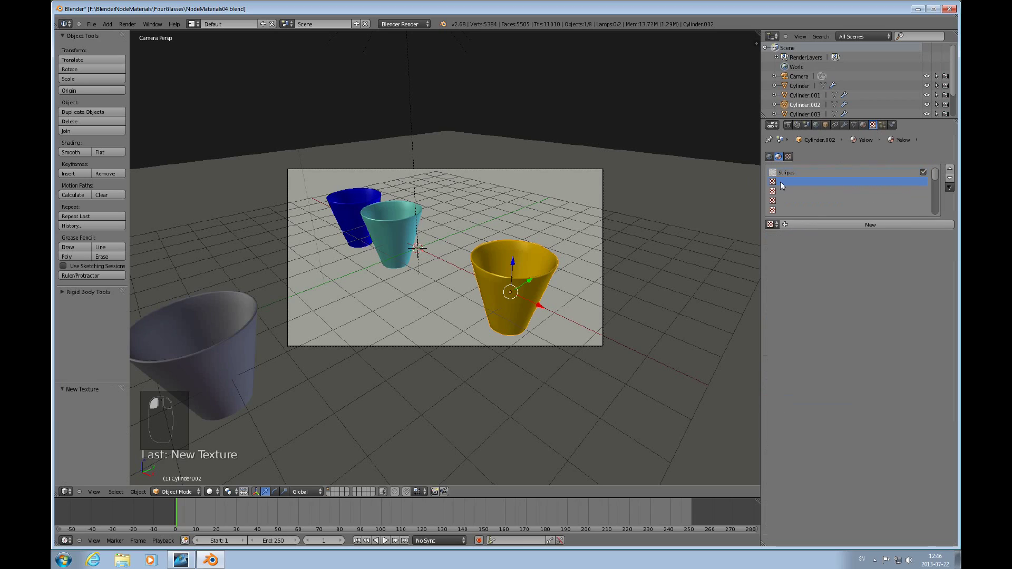
pyautogui.click(813, 226)
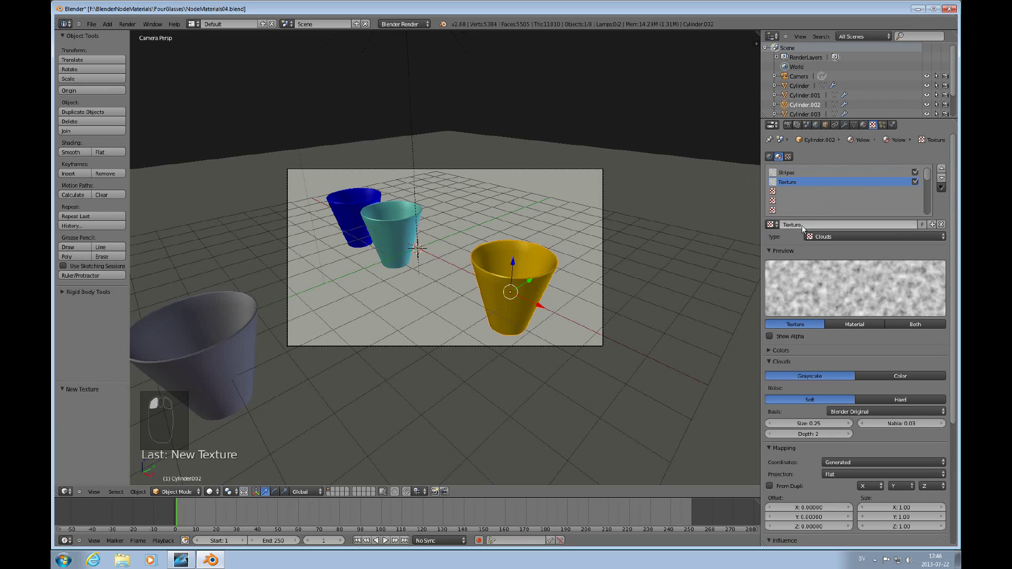
pyautogui.click(814, 226)
pyautogui.write('HammerSu')
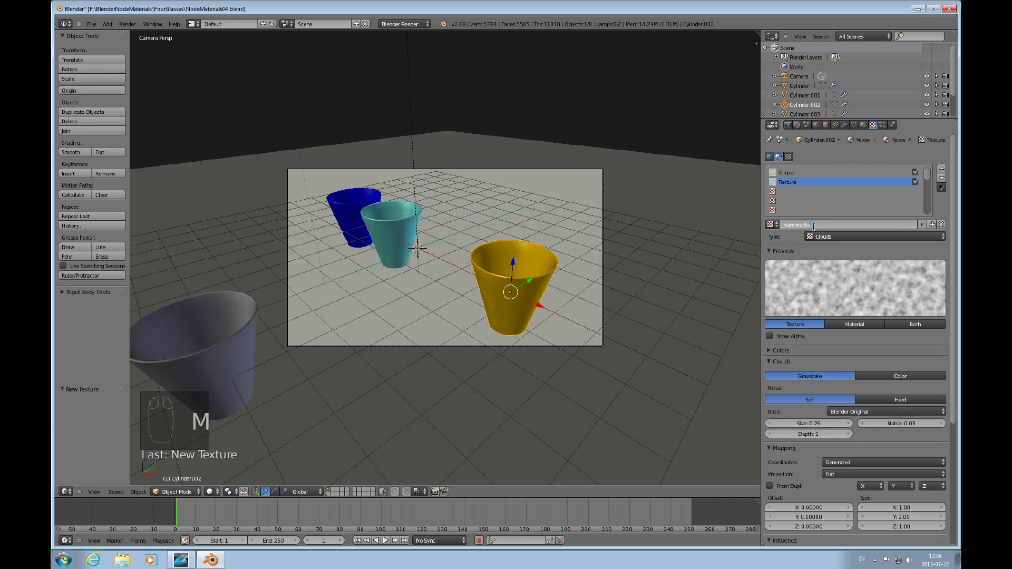
pyautogui.write('rface')
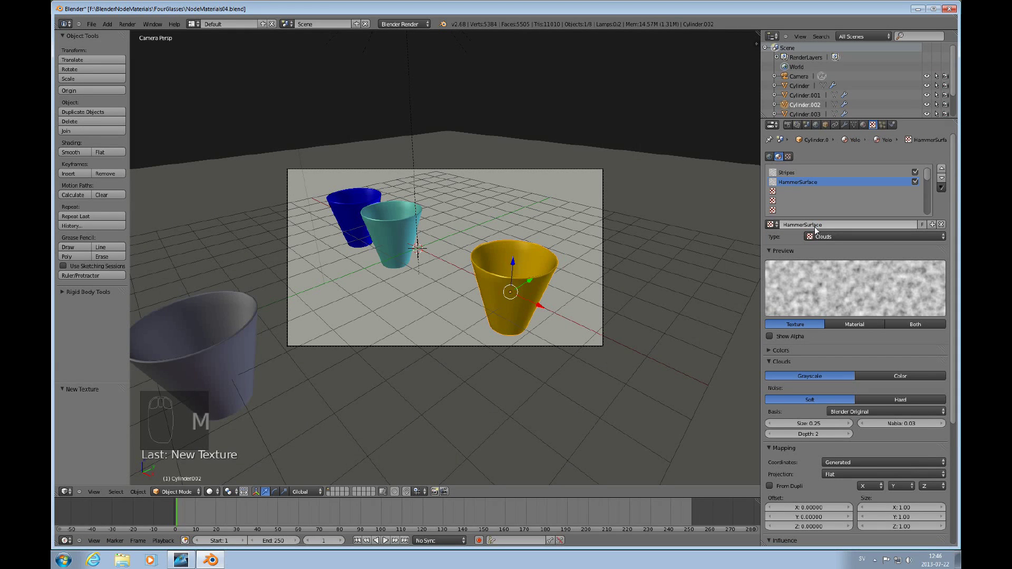
pyautogui.press('Return')
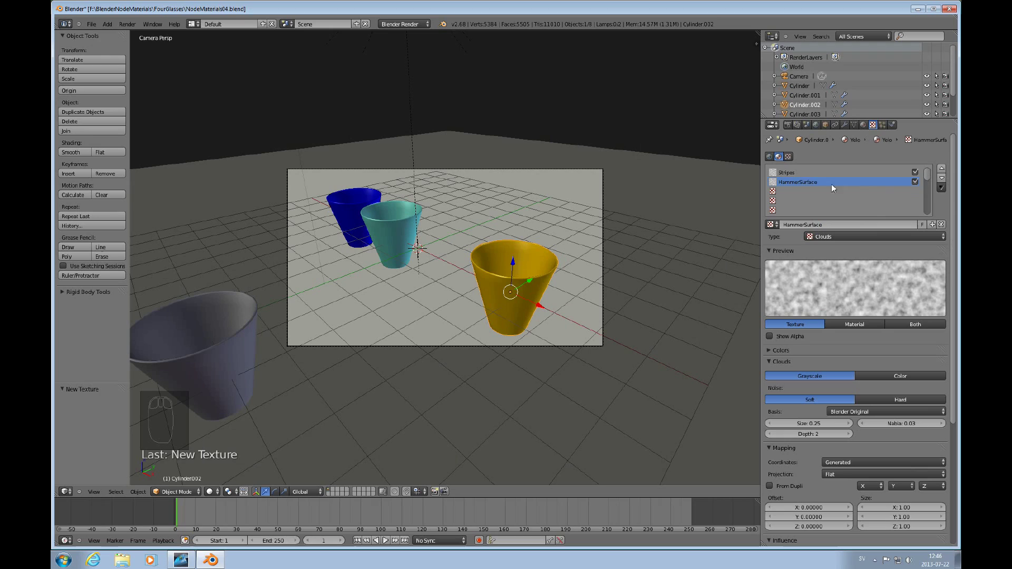
# Set the Stripes texture's preview to show both texture and material
pyautogui.click(793, 171)
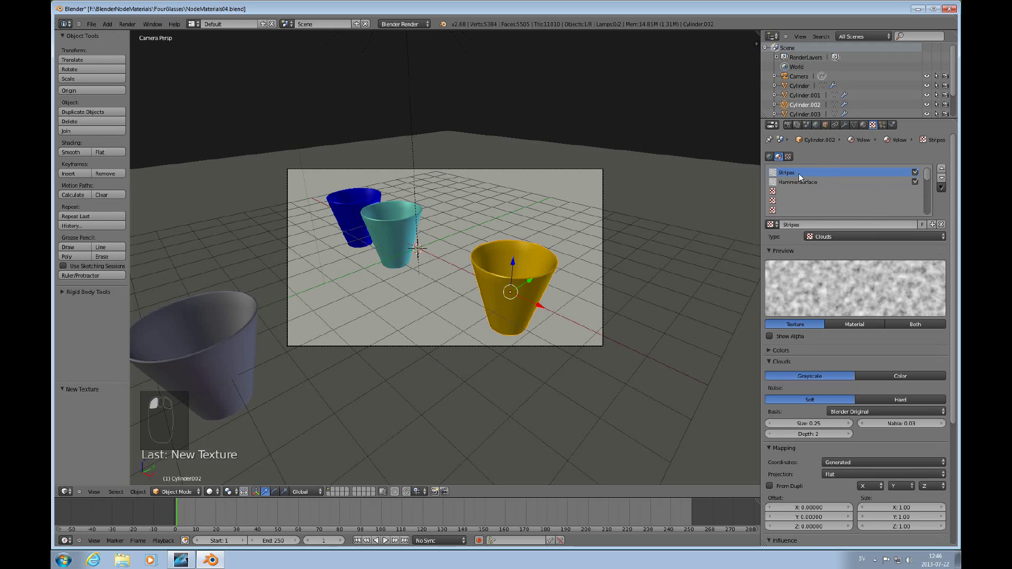
pyautogui.click(823, 168)
pyautogui.click(906, 324)
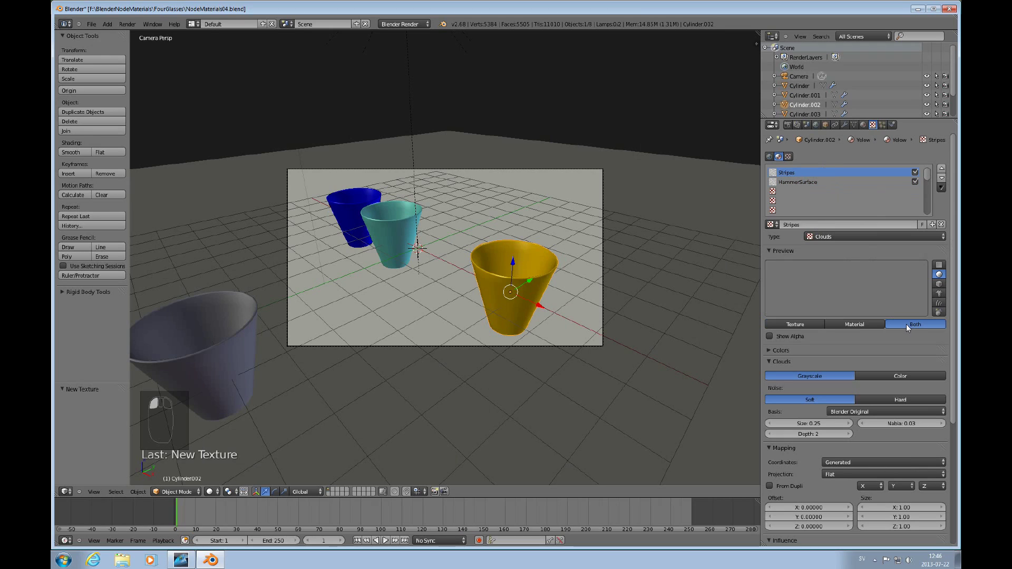
pyautogui.moveTo(952, 288); pyautogui.dragTo(946, 311)
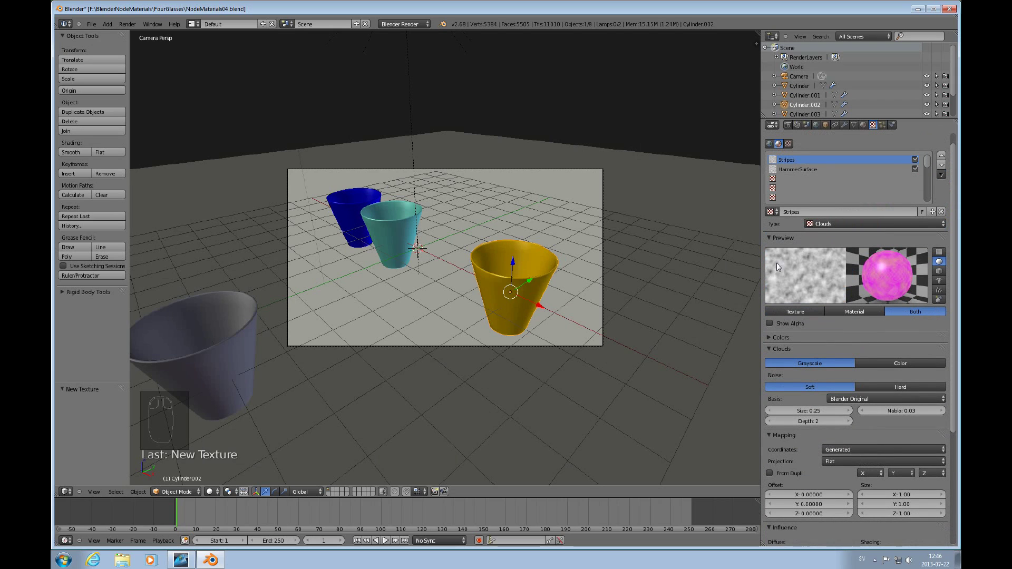
# Switch to the Compositing screen layout and enable texture nodes for the Stripes texture
pyautogui.click(196, 23)
pyautogui.click(208, 58)
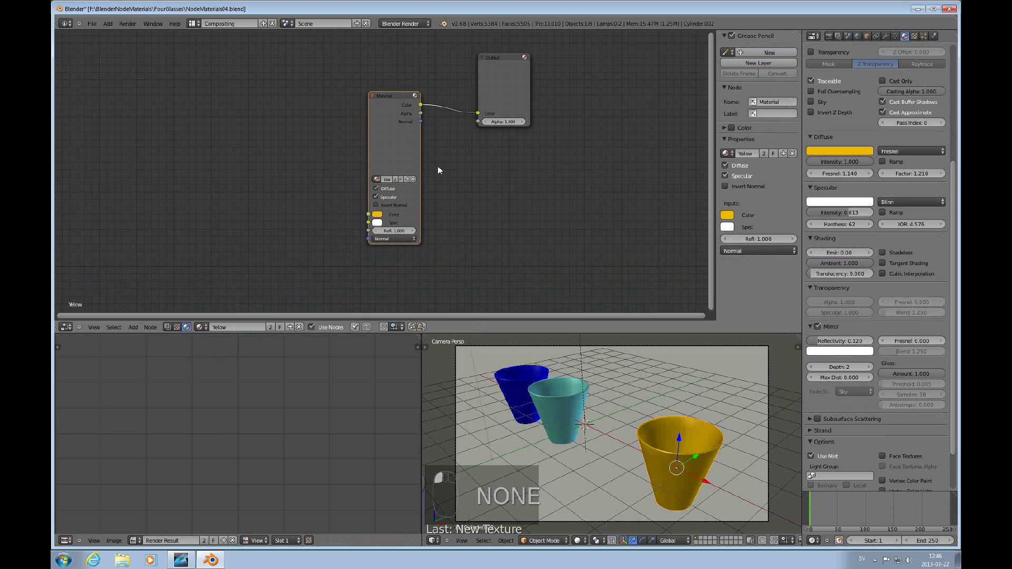
pyautogui.click(177, 326)
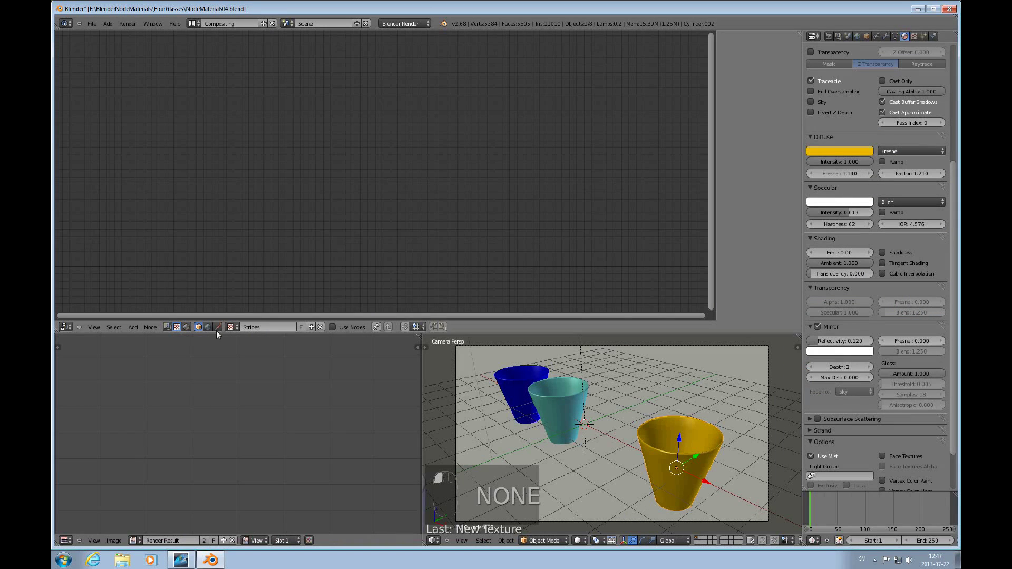
pyautogui.moveTo(950, 154); pyautogui.dragTo(954, 111)
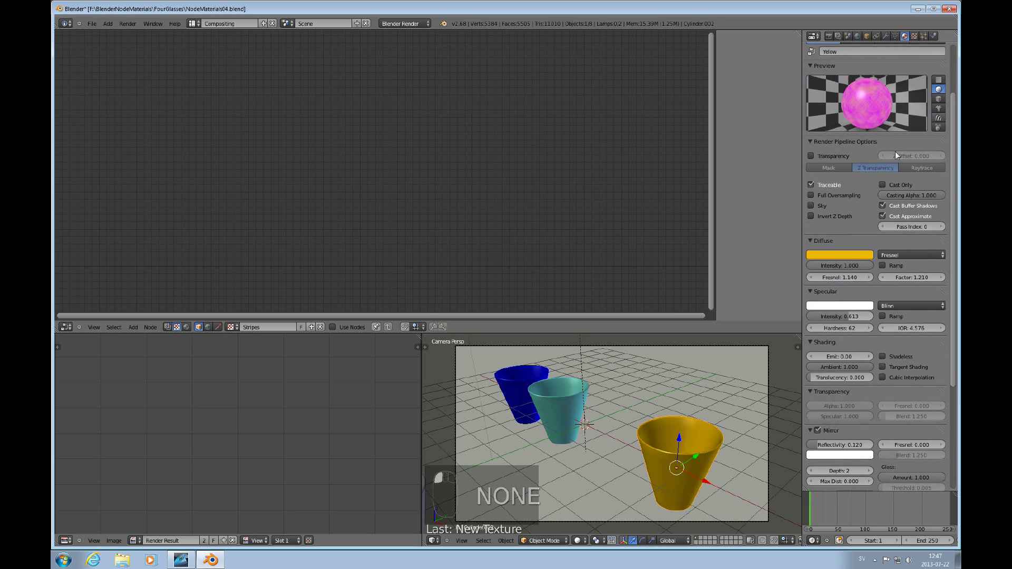
pyautogui.click(332, 328)
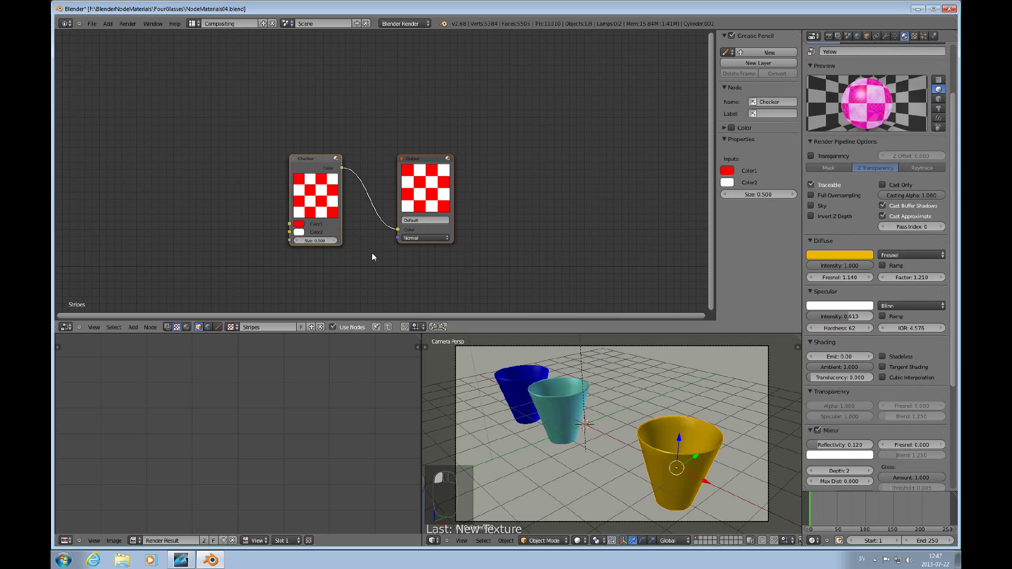
# Render the scene with the default checker pattern and delete the Checker node from the Stripes texture
pyautogui.press('F12')
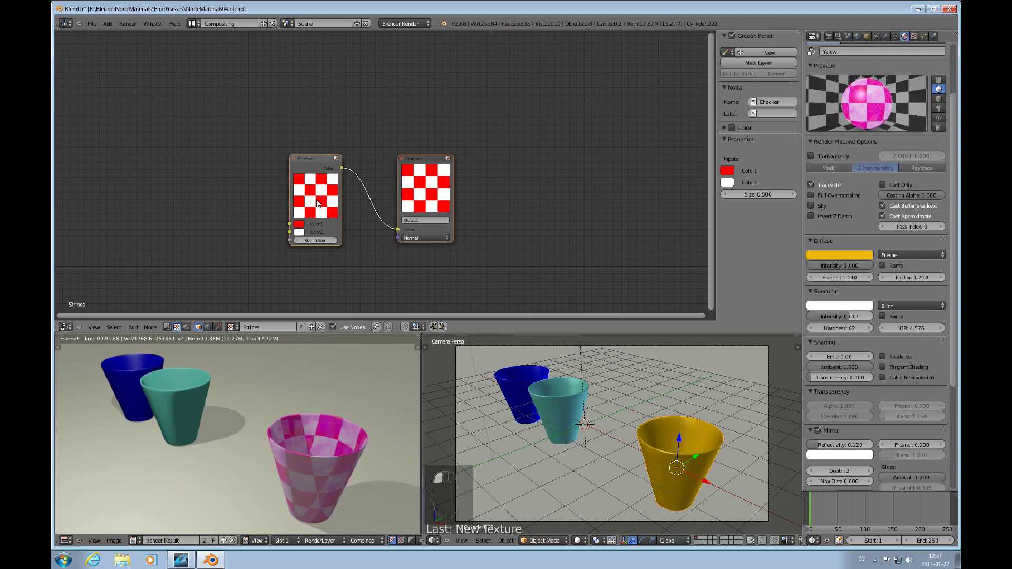
pyautogui.moveTo(427, 159); pyautogui.dragTo(447, 156)
pyautogui.moveTo(314, 161); pyautogui.dragTo(338, 148)
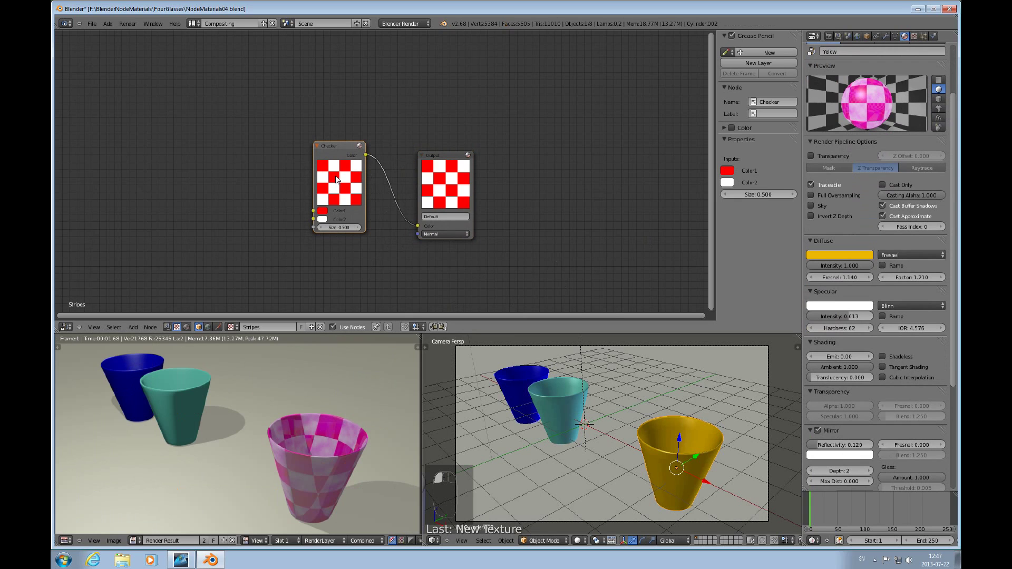
pyautogui.press('Delete')
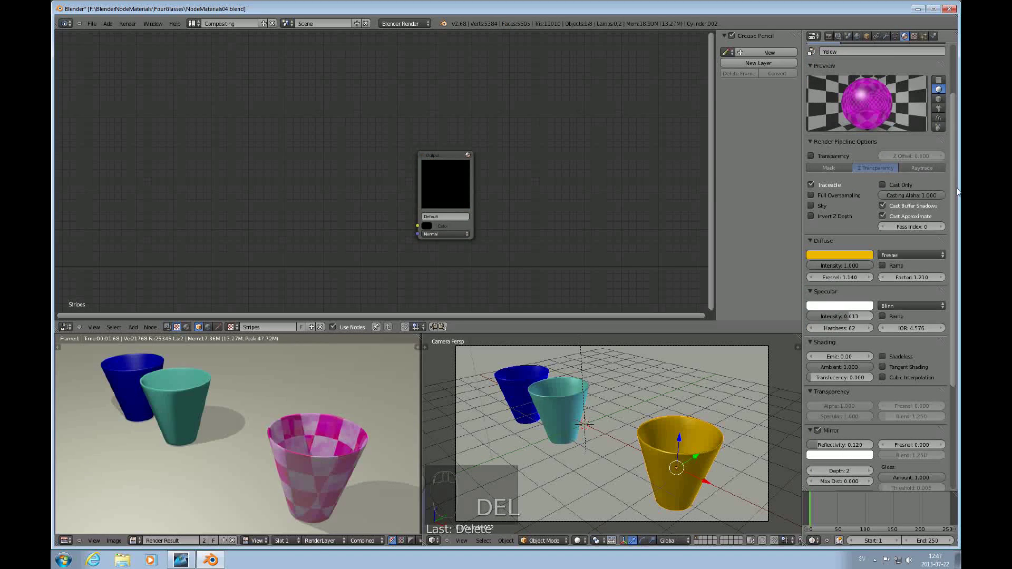
# Show the Stripes texture's properties and add a Wood texture node beside the Output node
pyautogui.scroll(3, 953, 184)
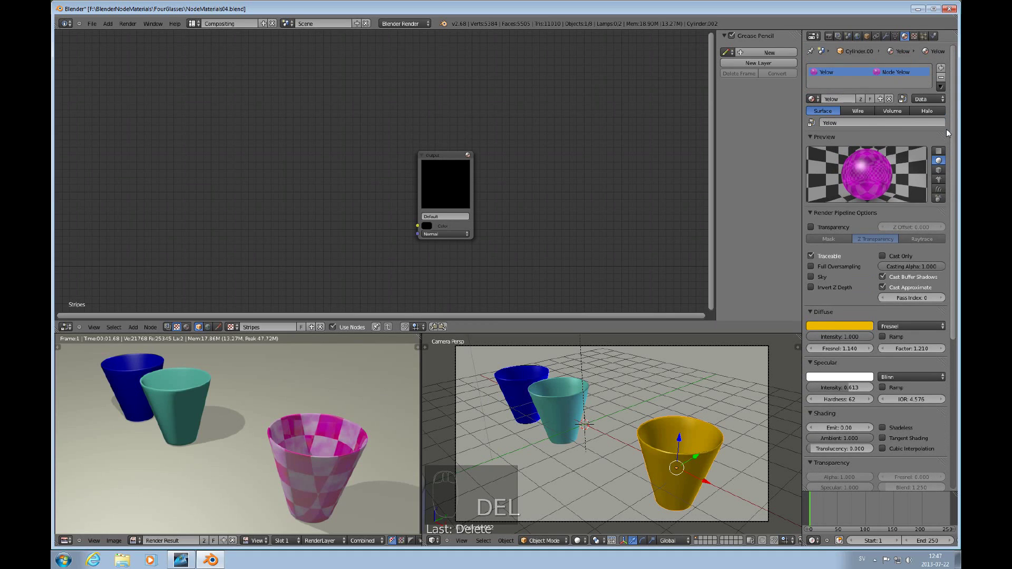
pyautogui.click(914, 35)
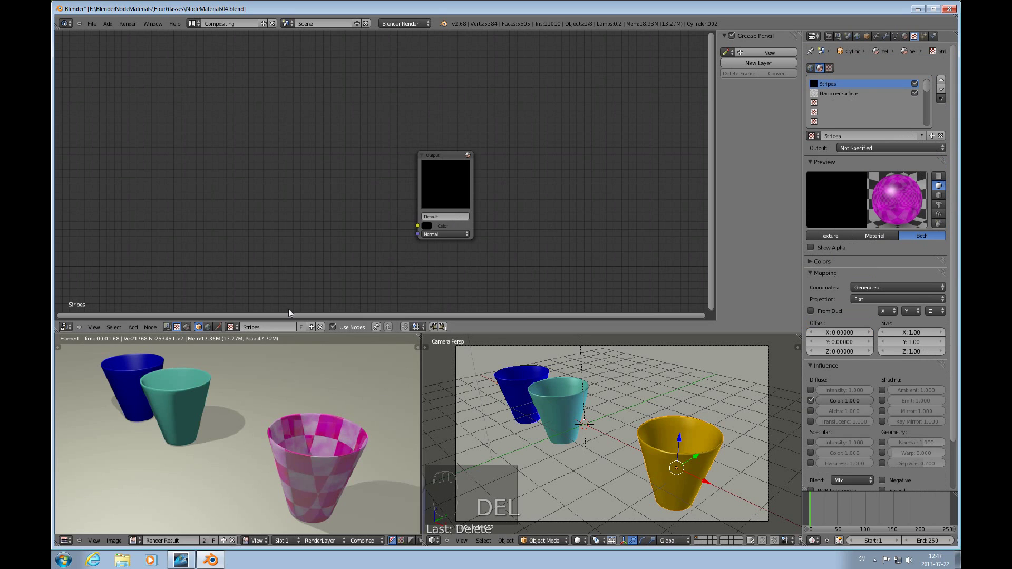
pyautogui.click(132, 327)
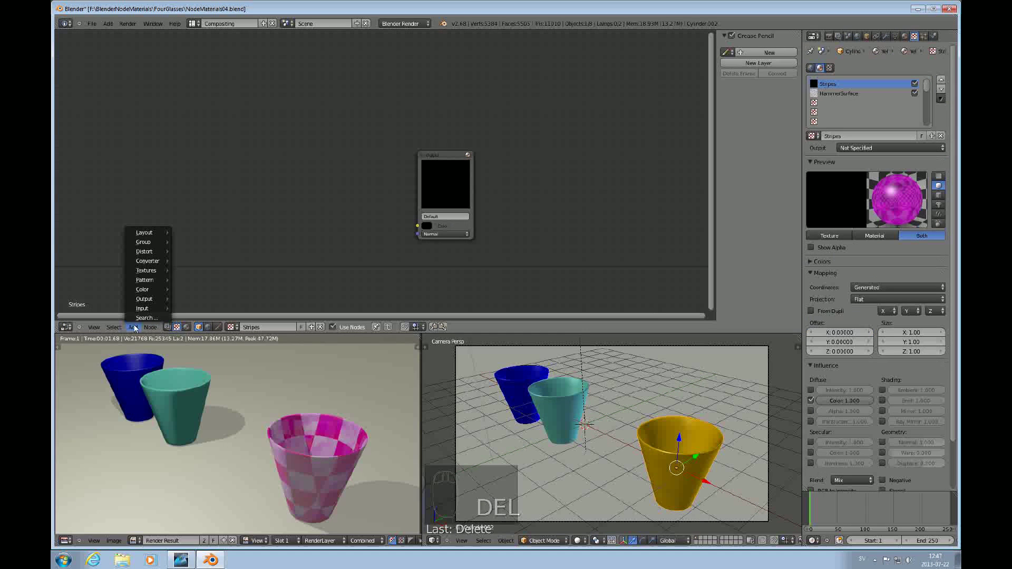
pyautogui.moveTo(158, 275)
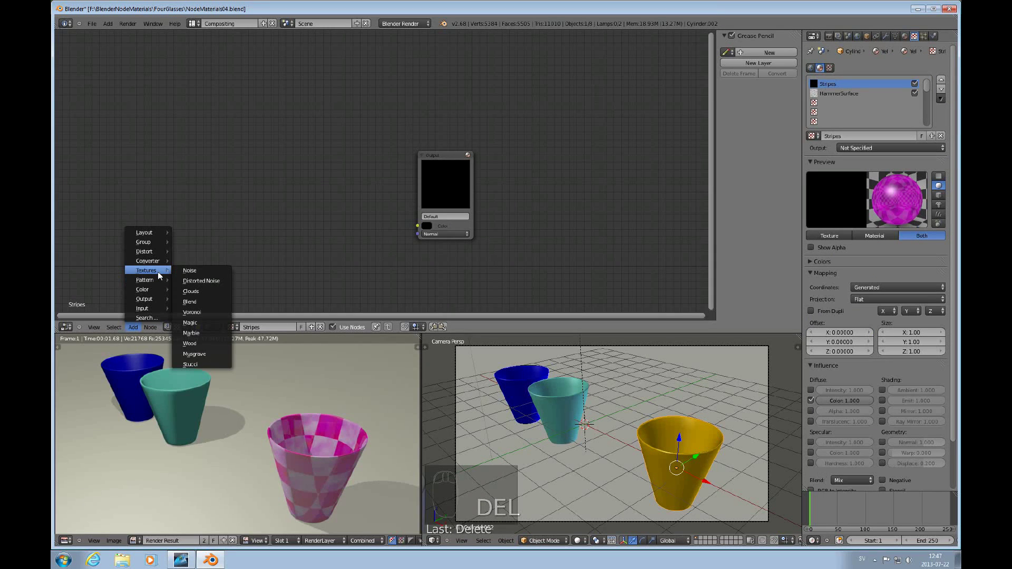
pyautogui.click(195, 343)
pyautogui.click(288, 119)
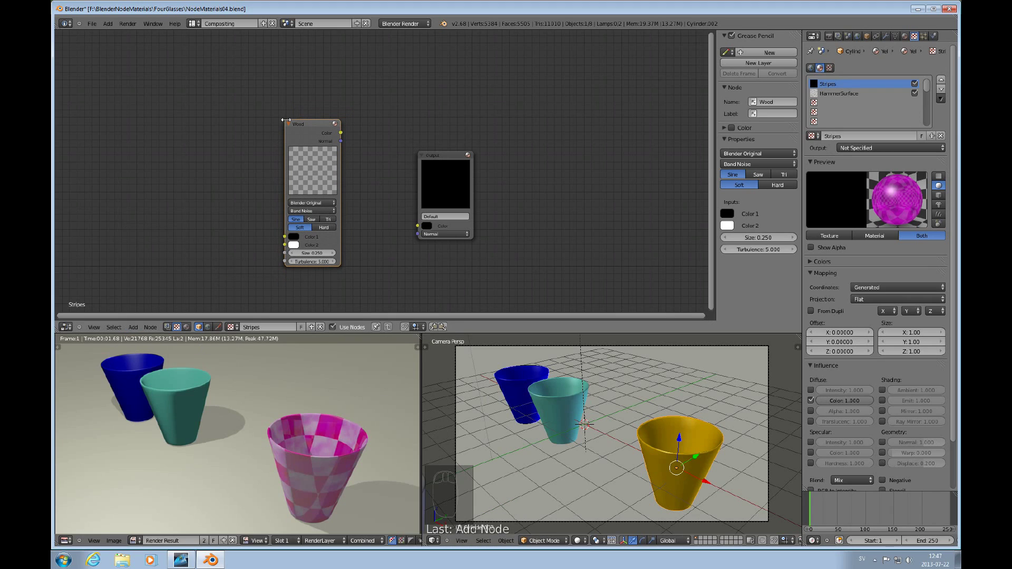
# Move the Output node up and away from the Wood node and link Wood's Color output to its Color input
pyautogui.click(432, 154)
pyautogui.moveTo(448, 137); pyautogui.dragTo(484, 63)
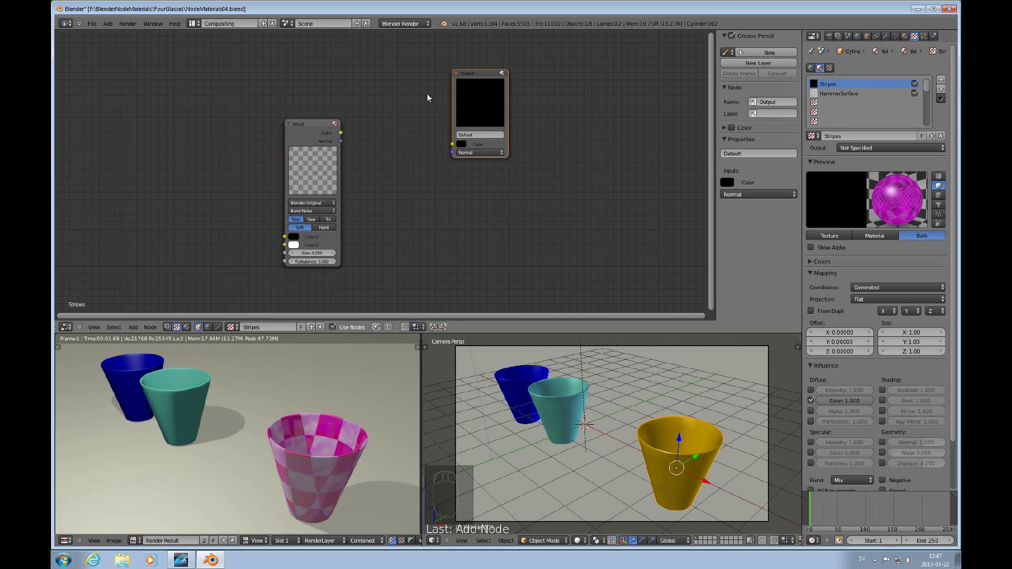
pyautogui.moveTo(359, 131); pyautogui.dragTo(453, 141)
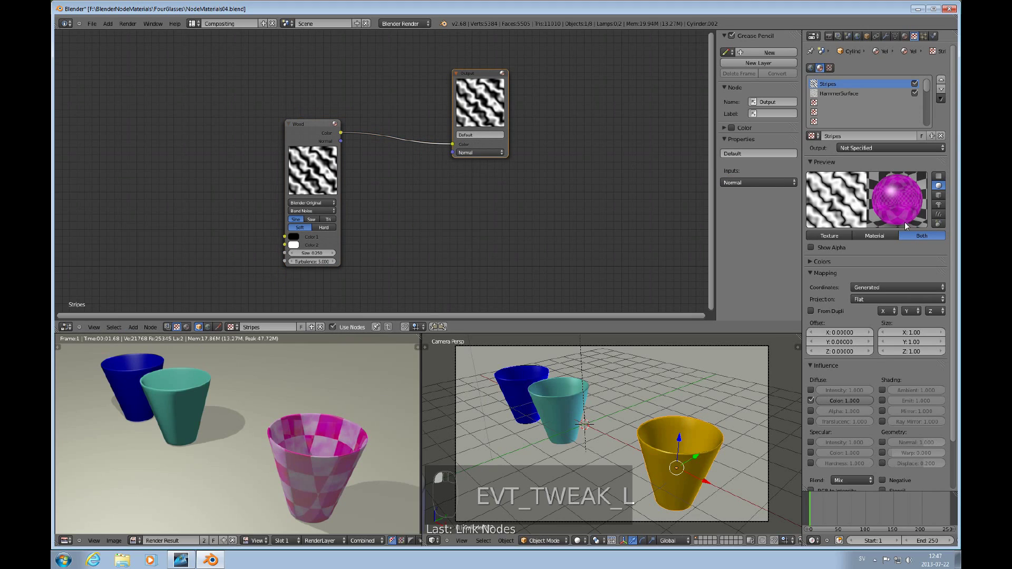
# Check the Stripes texture's preview and render the scene to inspect the wood pattern on the glass
pyautogui.click(890, 235)
pyautogui.click(903, 237)
pyautogui.scroll(-3, 953, 238)
pyautogui.scroll(3, 942, 319)
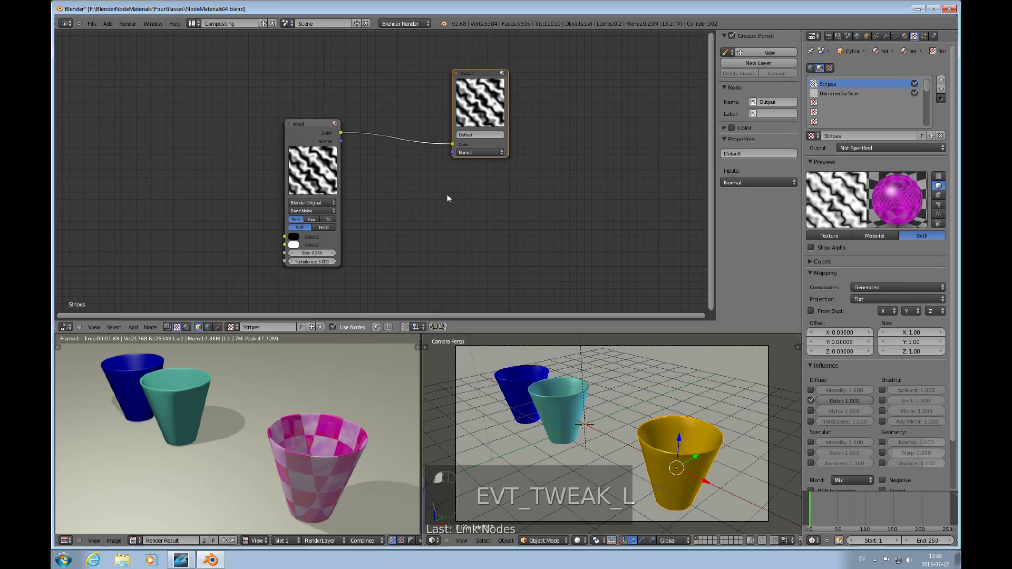
pyautogui.press('F12')
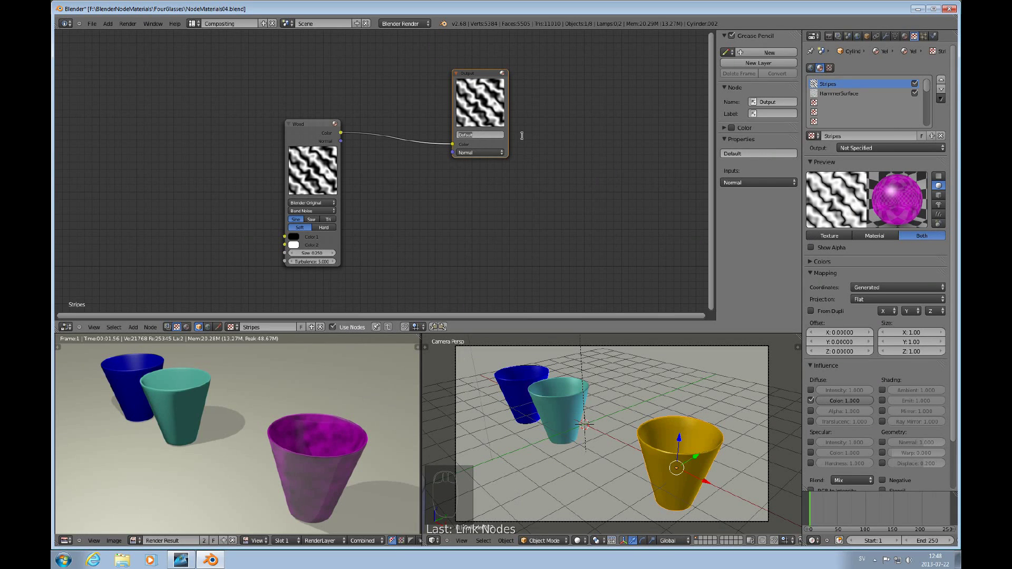
# Rename the Output node's output to Color and move the Wood node closer to it
pyautogui.write('Color')
pyautogui.press('Return')
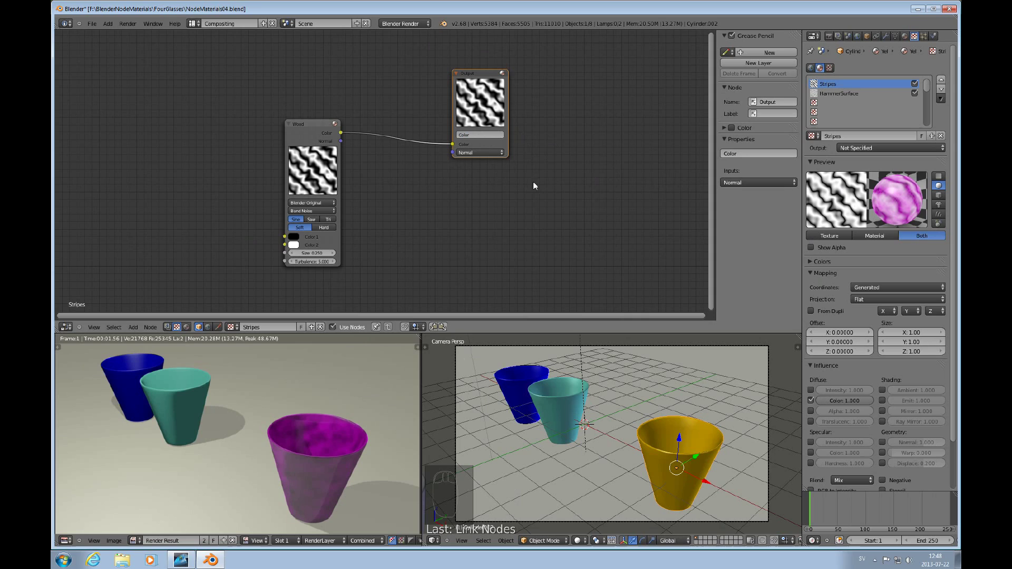
pyautogui.moveTo(324, 123); pyautogui.dragTo(363, 81)
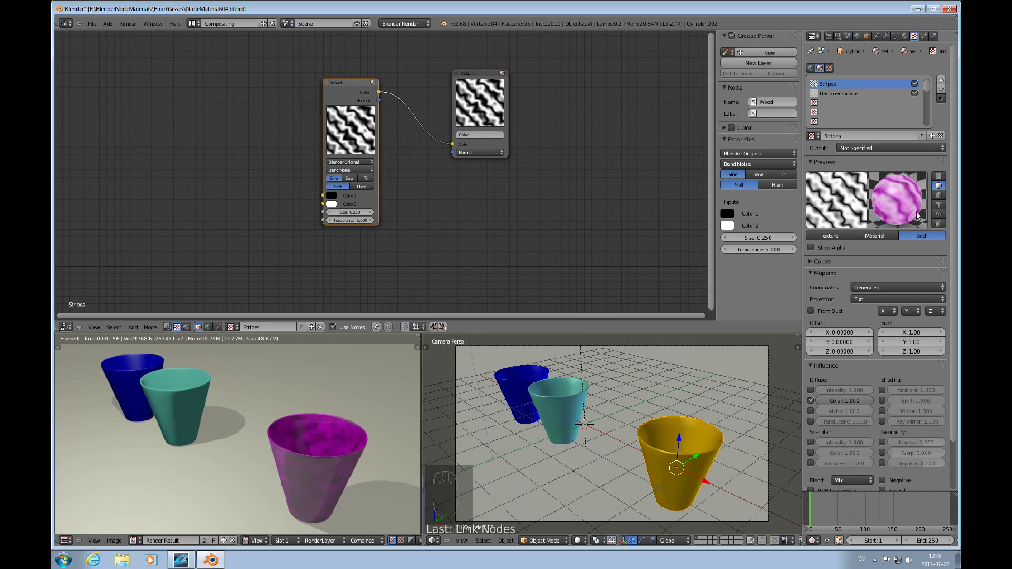
# Set the Stripes texture's output to Color and move its Output and Wood nodes slightly closer together
pyautogui.click(937, 147)
pyautogui.click(878, 128)
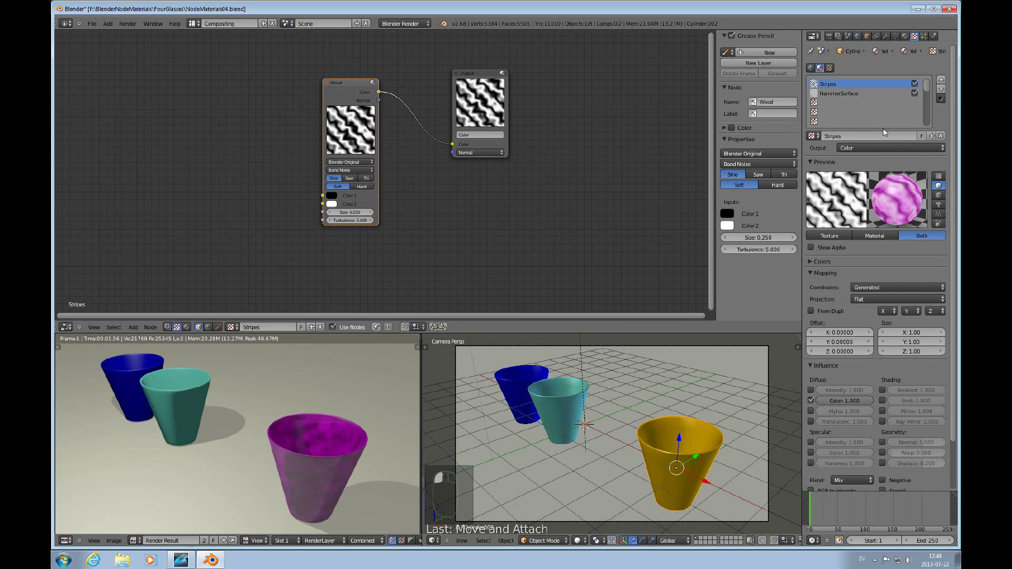
pyautogui.moveTo(484, 71); pyautogui.dragTo(479, 75)
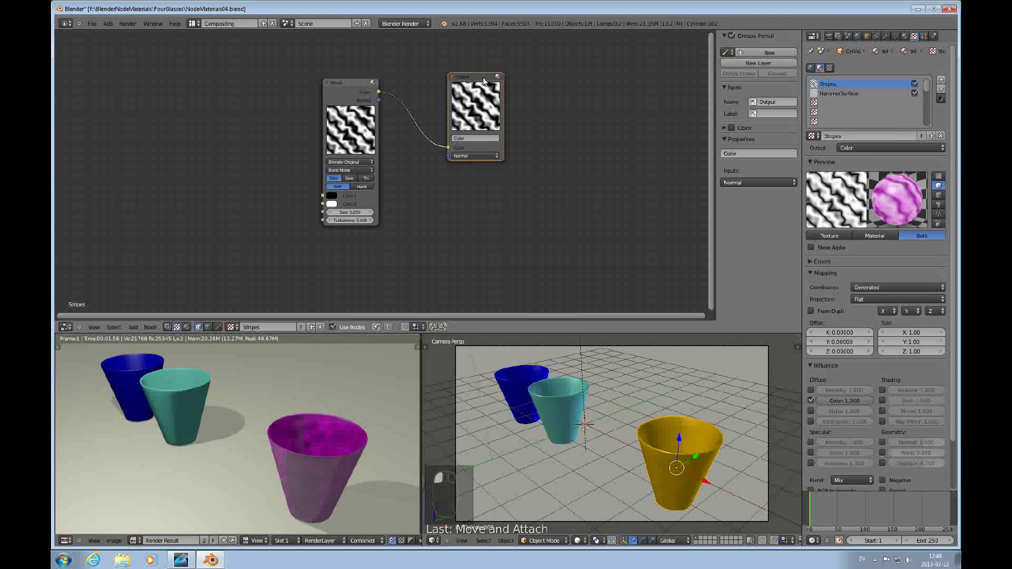
pyautogui.moveTo(362, 83); pyautogui.dragTo(365, 67)
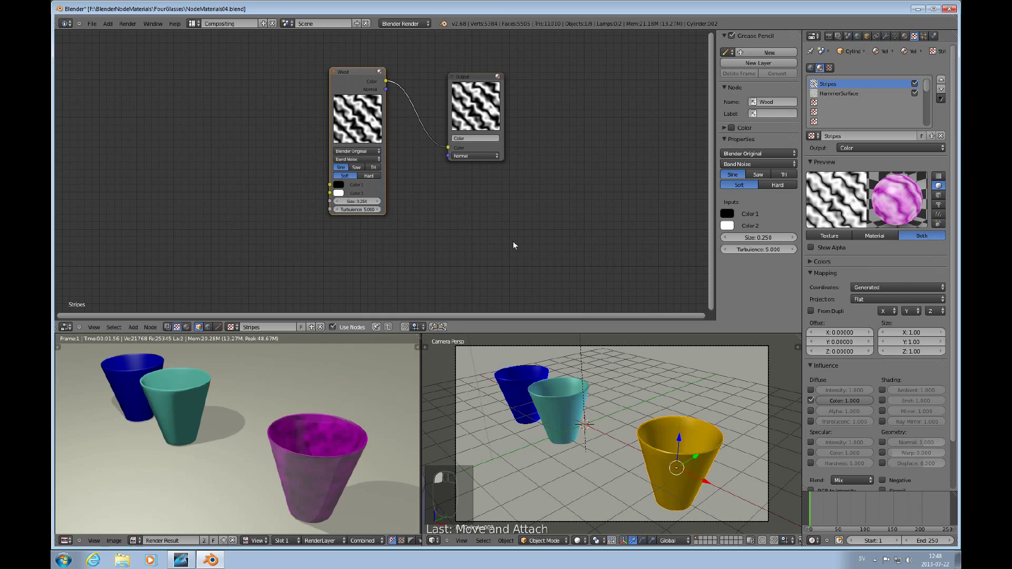
# Render the scene and look through the Stripes texture's mapping and influence settings
pyautogui.press('F12')
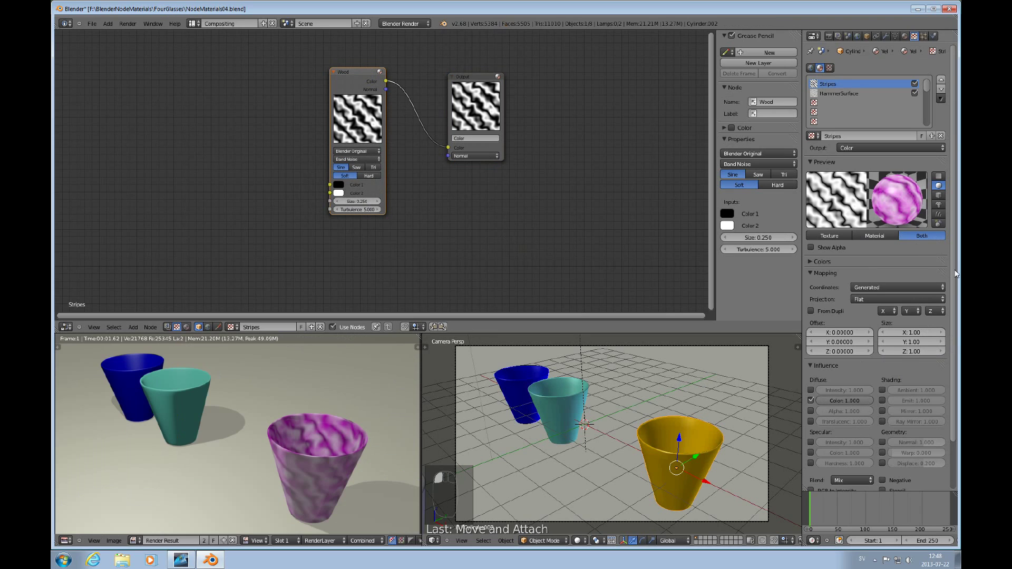
pyautogui.scroll(-3, 951, 369)
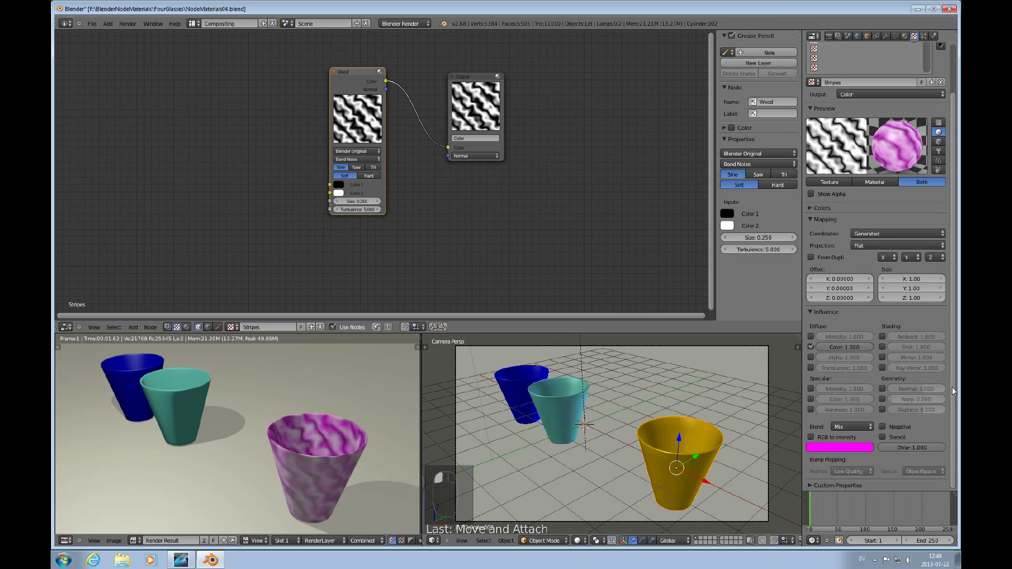
pyautogui.scroll(3, 951, 387)
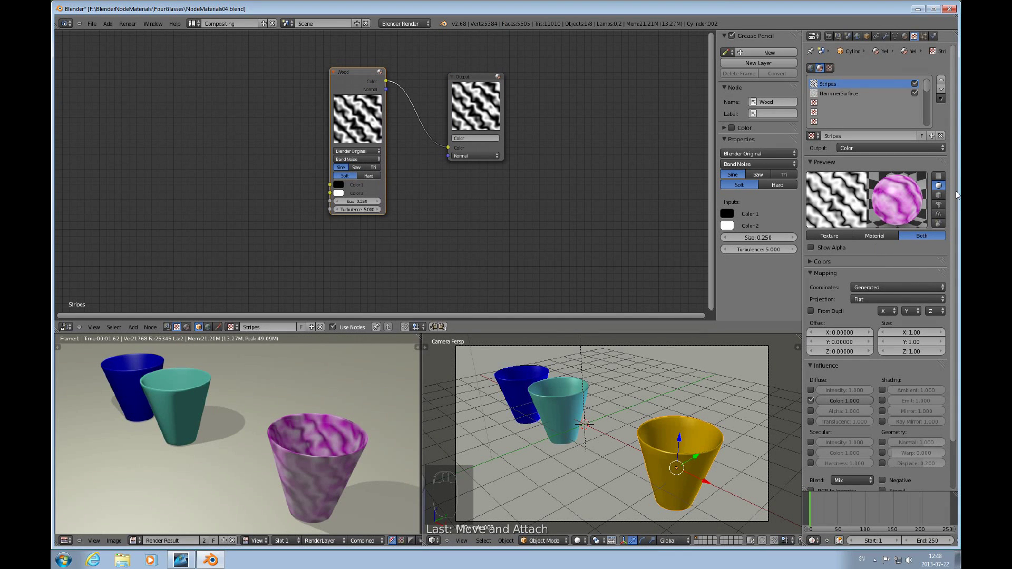
# Set the Wood node's Color 2 to the yellow-orange of the Yellow material's diffuse color and its Color 1 to blue
pyautogui.click(904, 36)
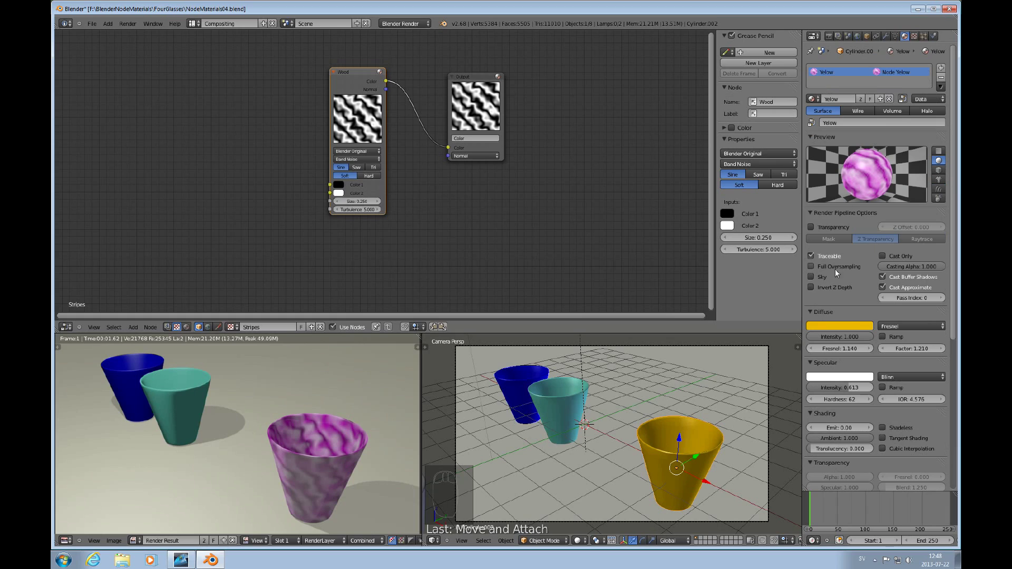
pyautogui.click(843, 324)
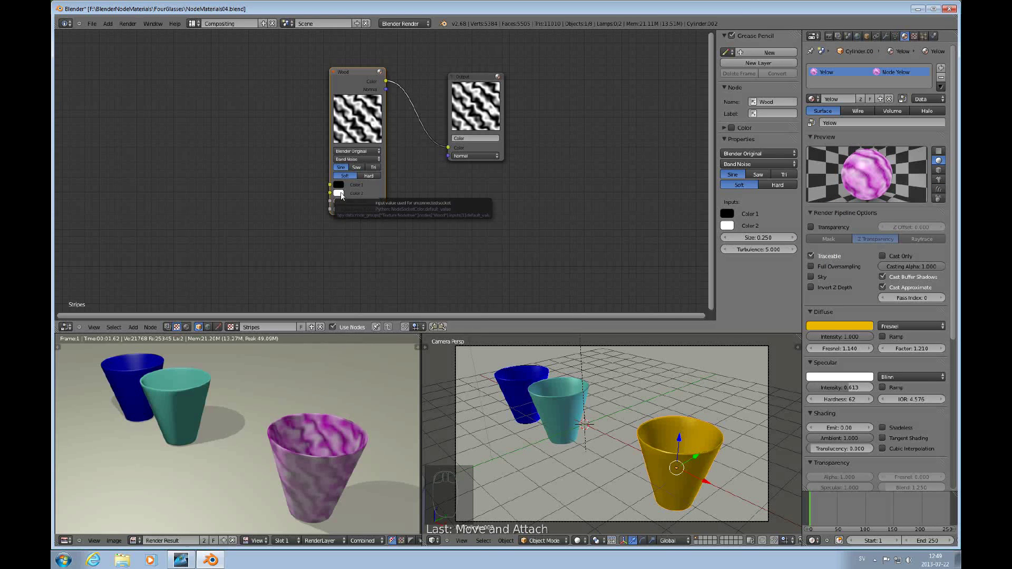
pyautogui.click(339, 193)
pyautogui.moveTo(383, 159); pyautogui.dragTo(377, 159)
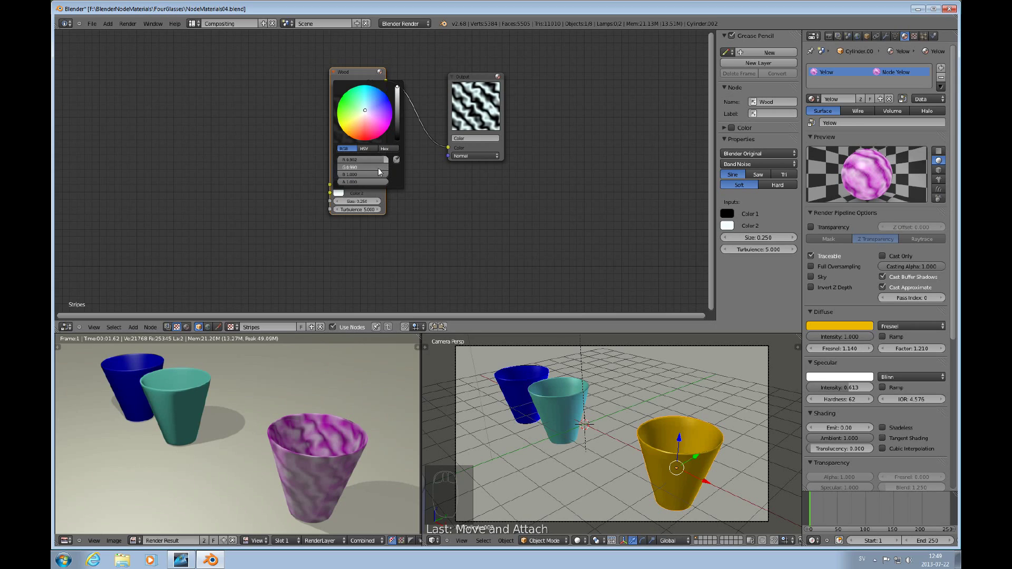
pyautogui.moveTo(378, 168); pyautogui.dragTo(355, 166)
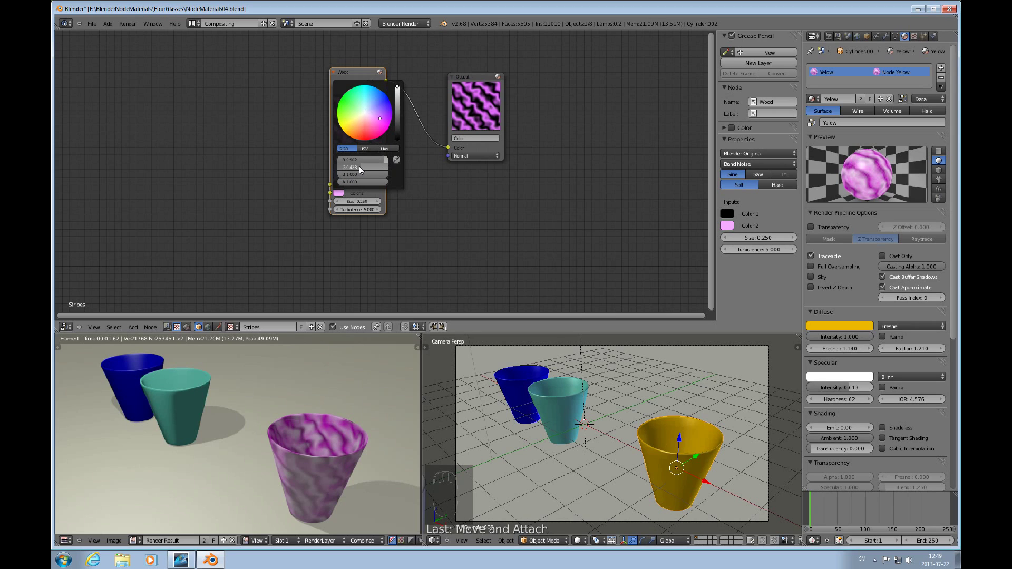
pyautogui.moveTo(387, 177); pyautogui.dragTo(331, 175)
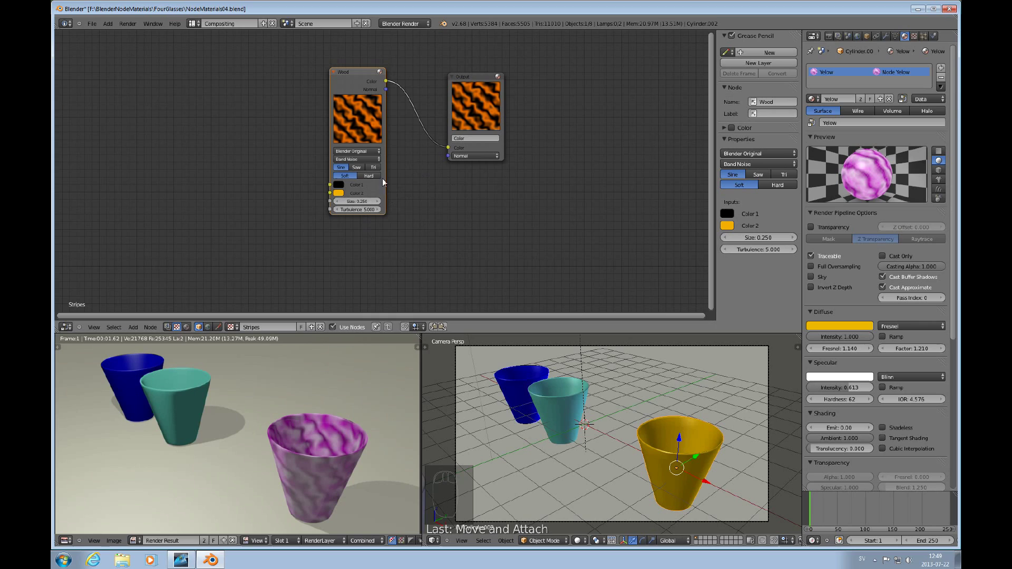
pyautogui.click(339, 184)
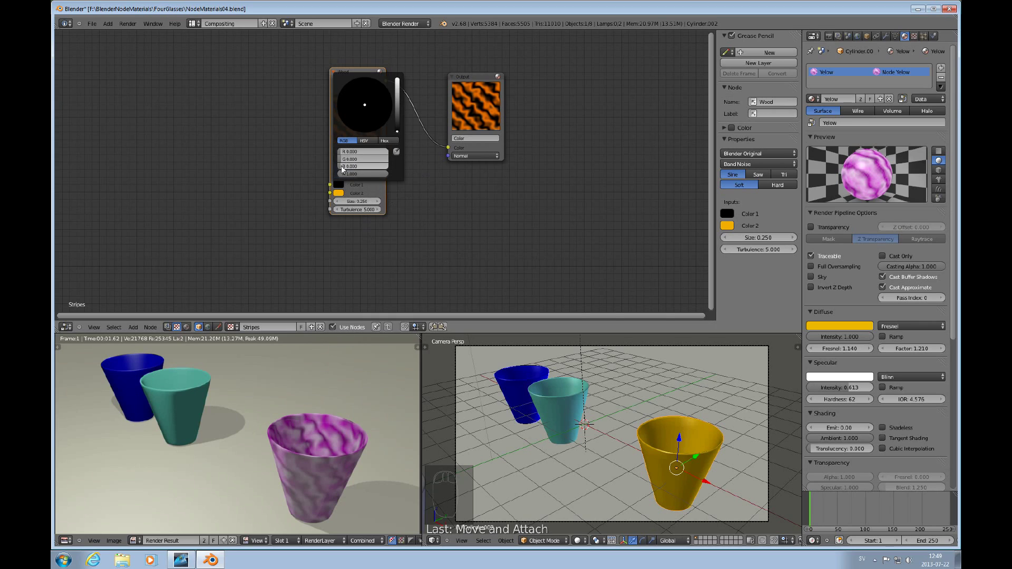
pyautogui.moveTo(342, 167); pyautogui.dragTo(378, 170)
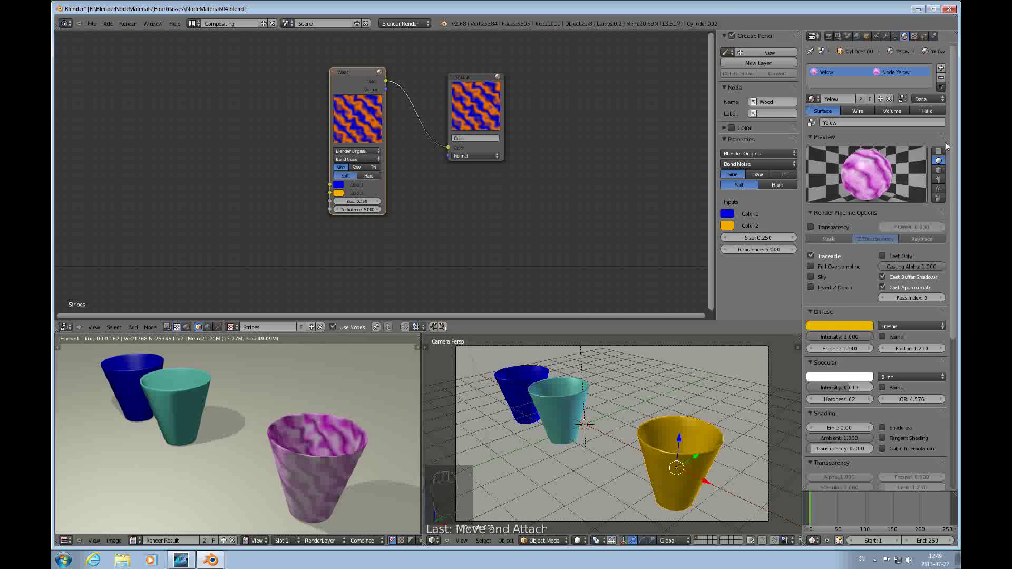
# Compare the Stripes texture's Material, Texture and Both previews, and render the scene to inspect the stripe colors on the glass
pyautogui.click(914, 37)
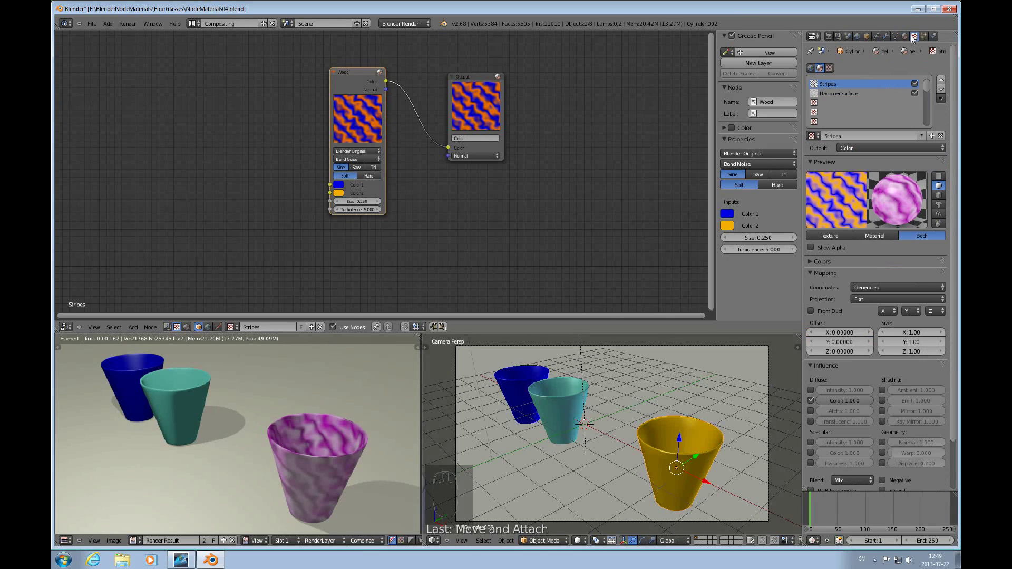
pyautogui.click(872, 236)
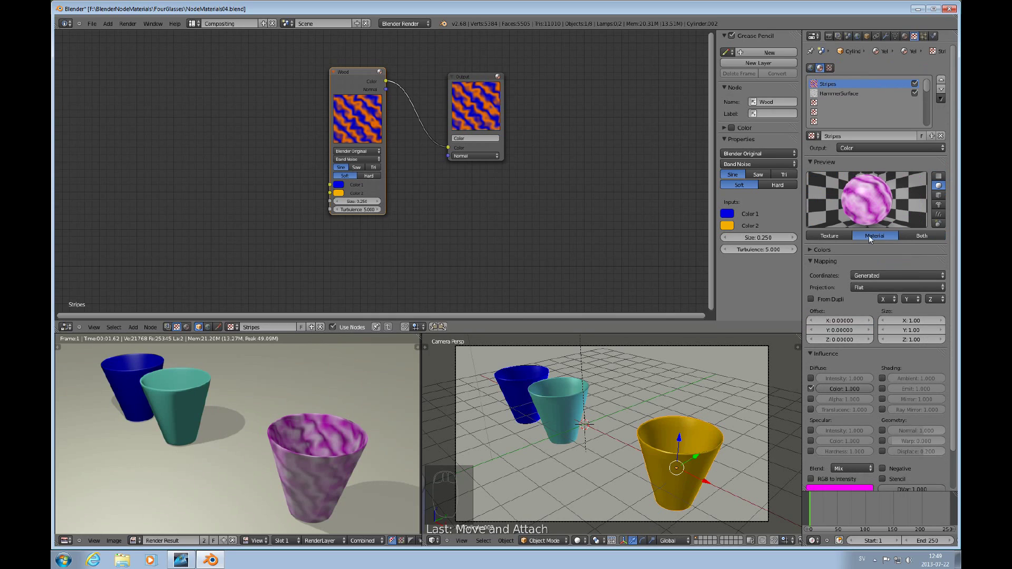
pyautogui.click(837, 237)
pyautogui.click(919, 236)
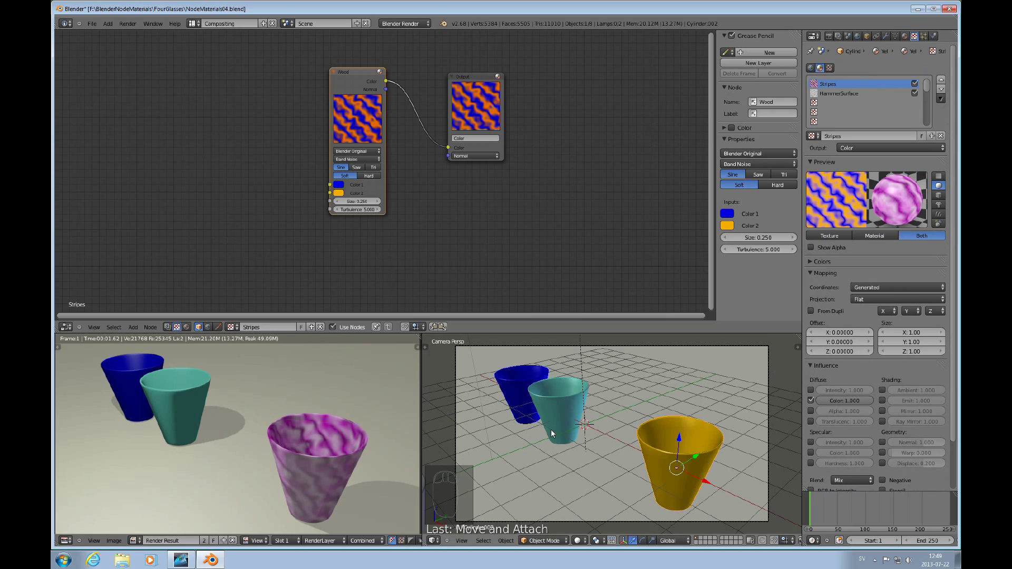
pyautogui.press('F12')
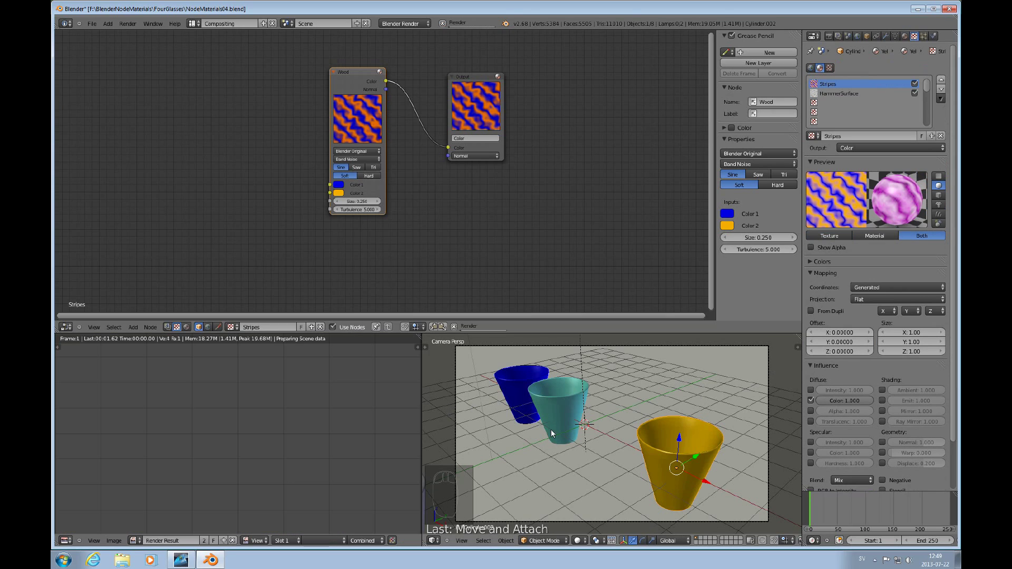
pyautogui.scroll(-3, 954, 295)
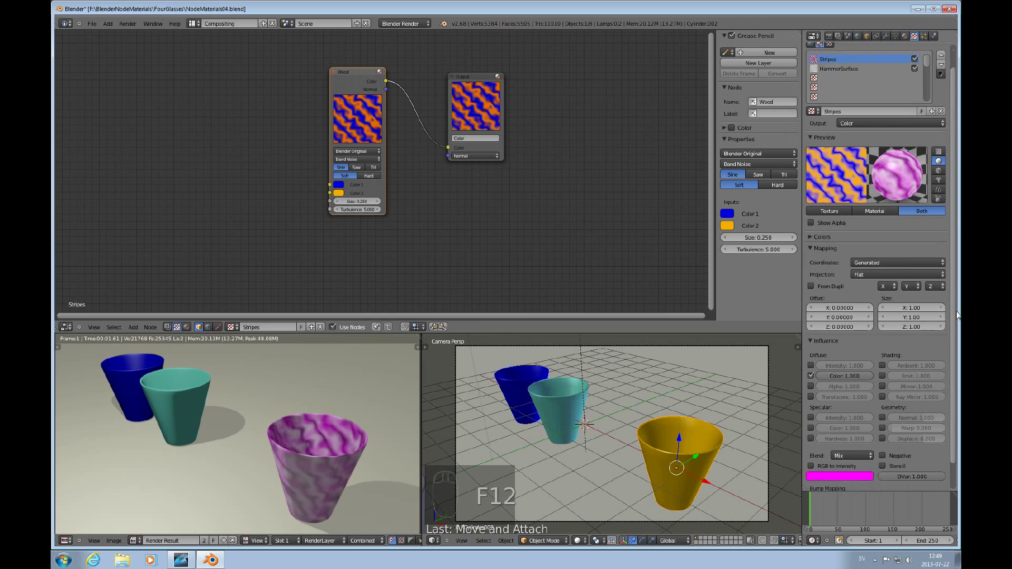
pyautogui.scroll(3, 906, 211)
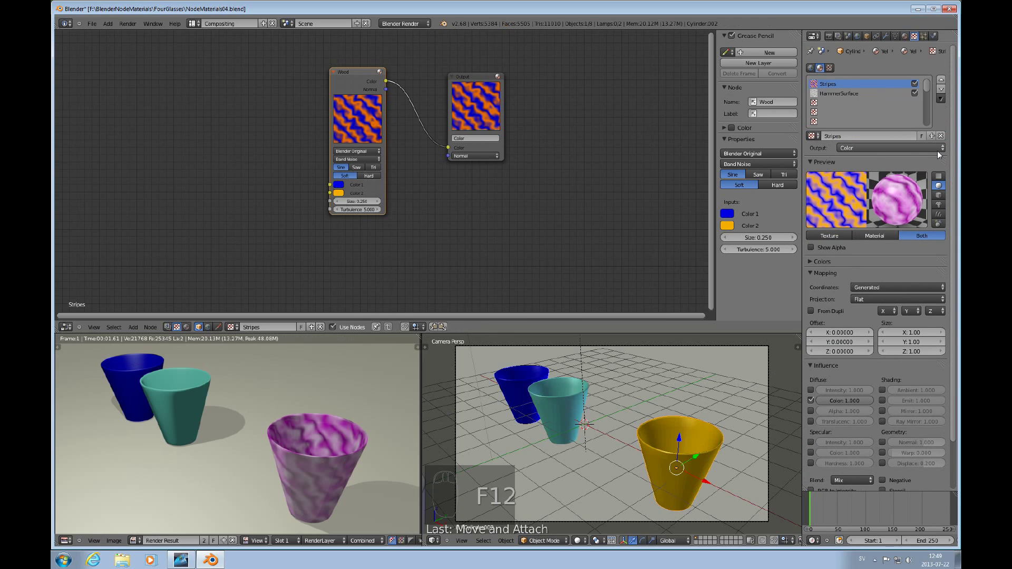
# Move the Stripes Output node up and farther from the Wood node
pyautogui.moveTo(464, 76); pyautogui.dragTo(481, 59)
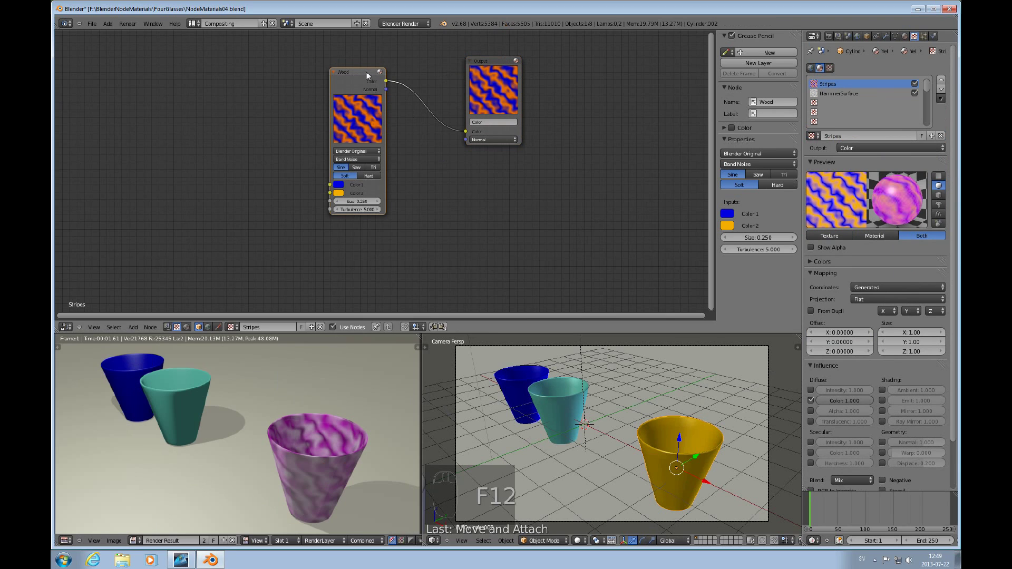
pyautogui.moveTo(366, 72); pyautogui.dragTo(368, 73)
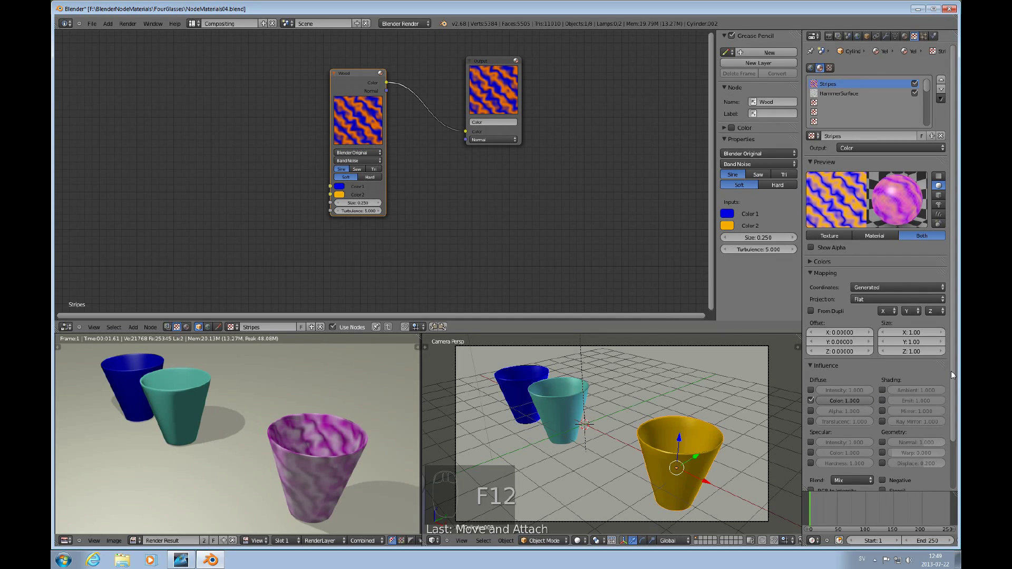
# Change the magenta color in the Stripes texture's influence settings to white and render the scene
pyautogui.moveTo(951, 374); pyautogui.dragTo(950, 410)
pyautogui.click(868, 462)
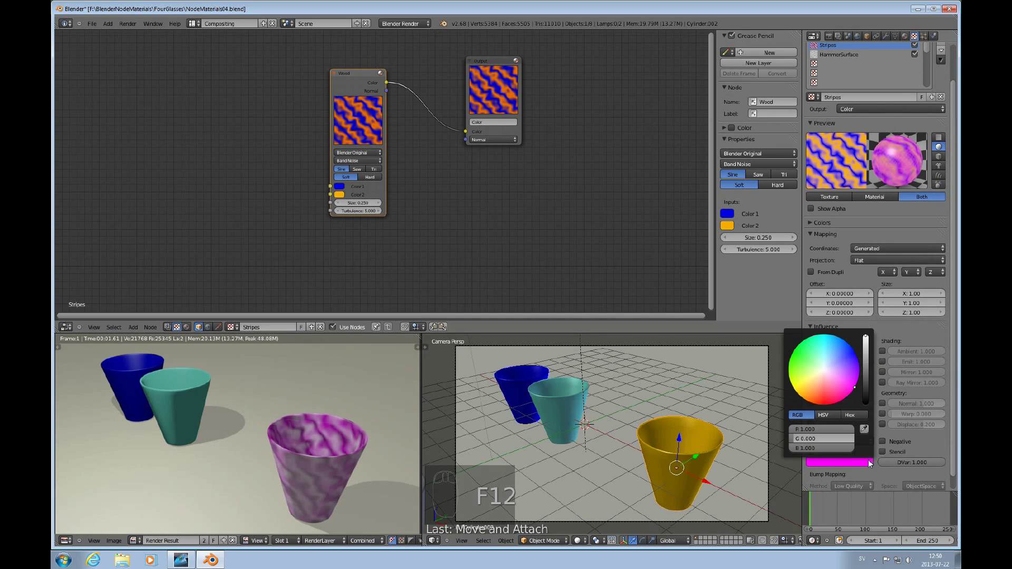
pyautogui.moveTo(796, 438); pyautogui.dragTo(859, 430)
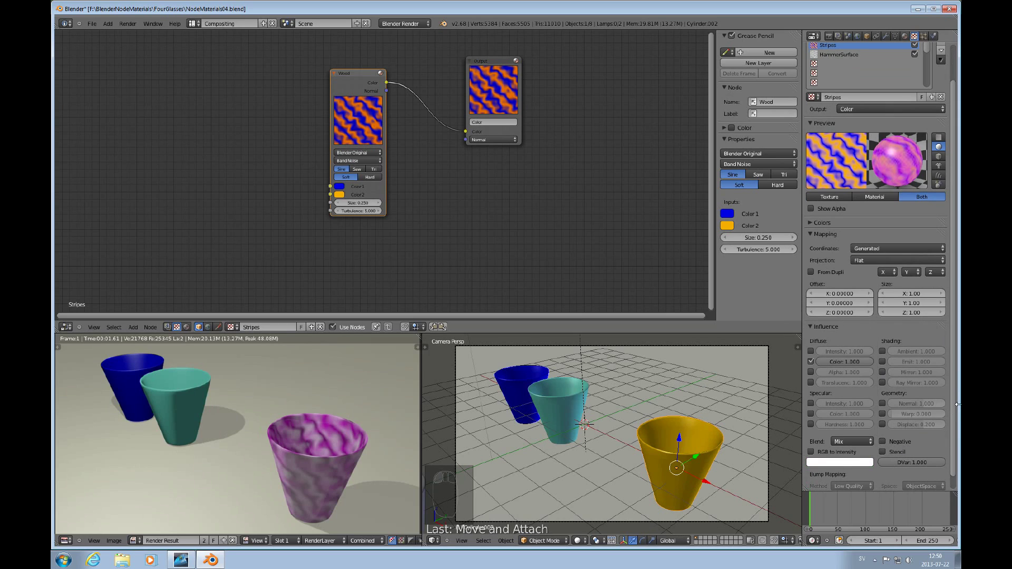
pyautogui.moveTo(956, 404); pyautogui.dragTo(956, 369)
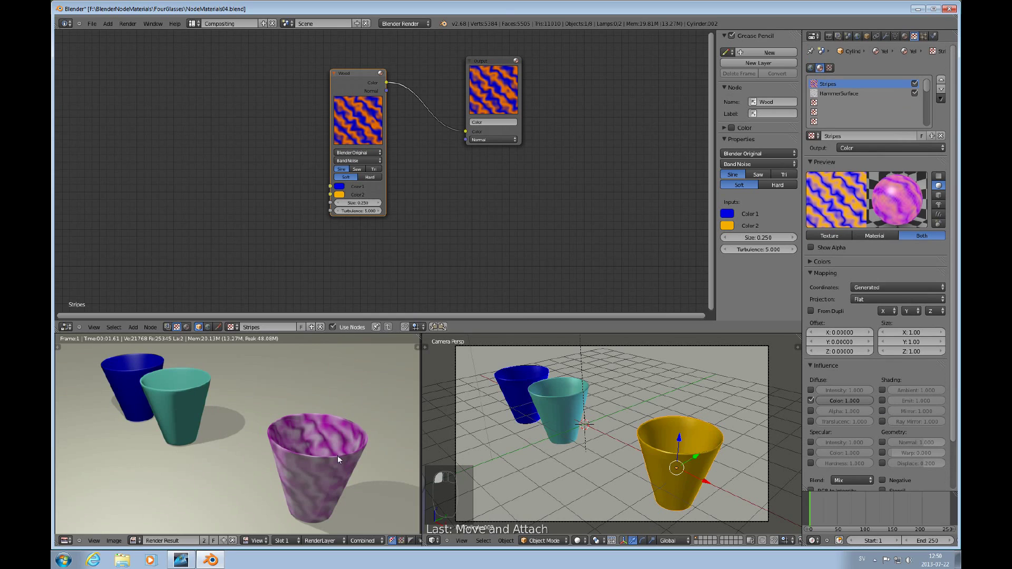
pyautogui.press('F12')
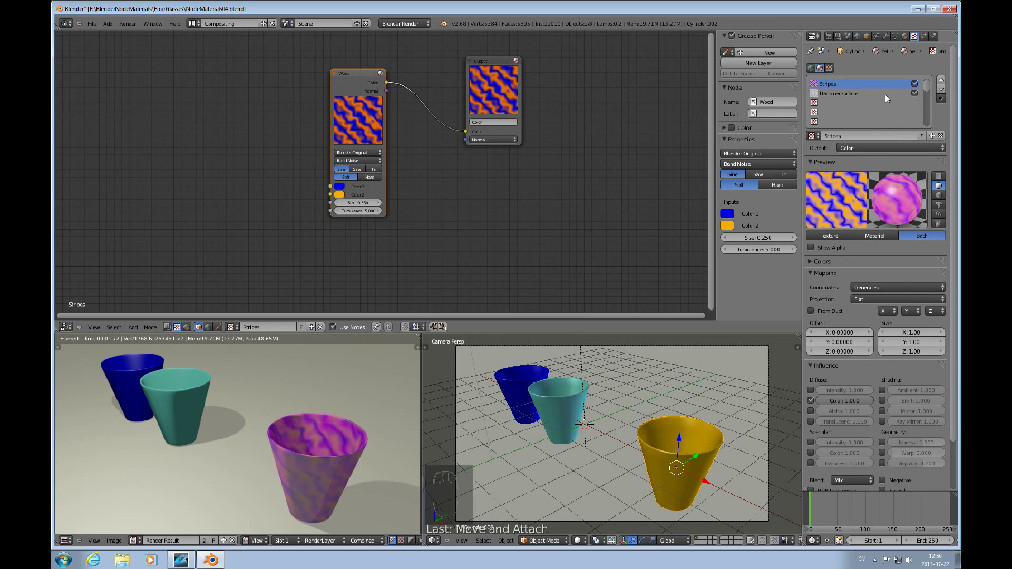
# Enable nodes for the HammerSurface texture and delete its default Checker node
pyautogui.click(850, 93)
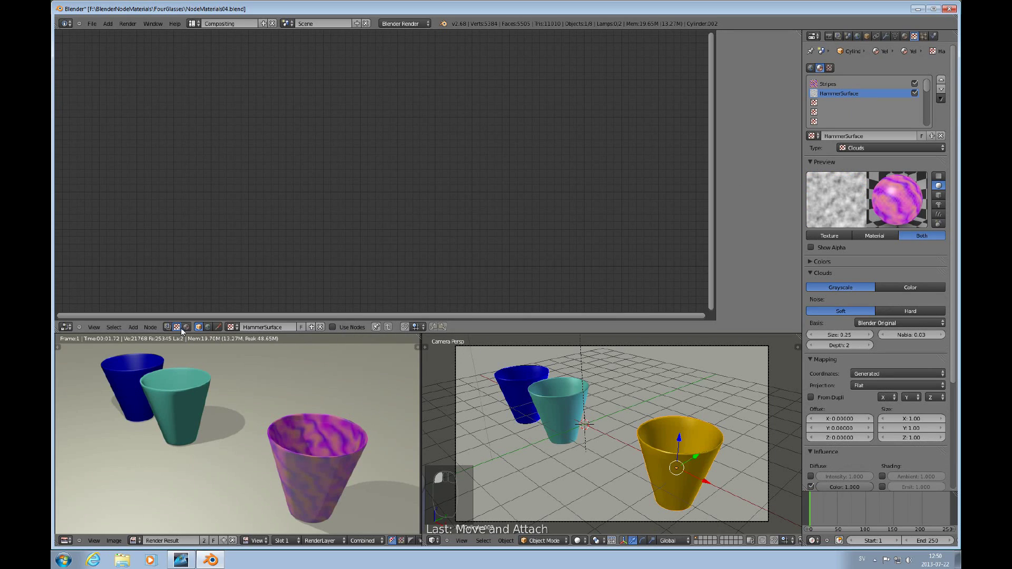
pyautogui.click(332, 327)
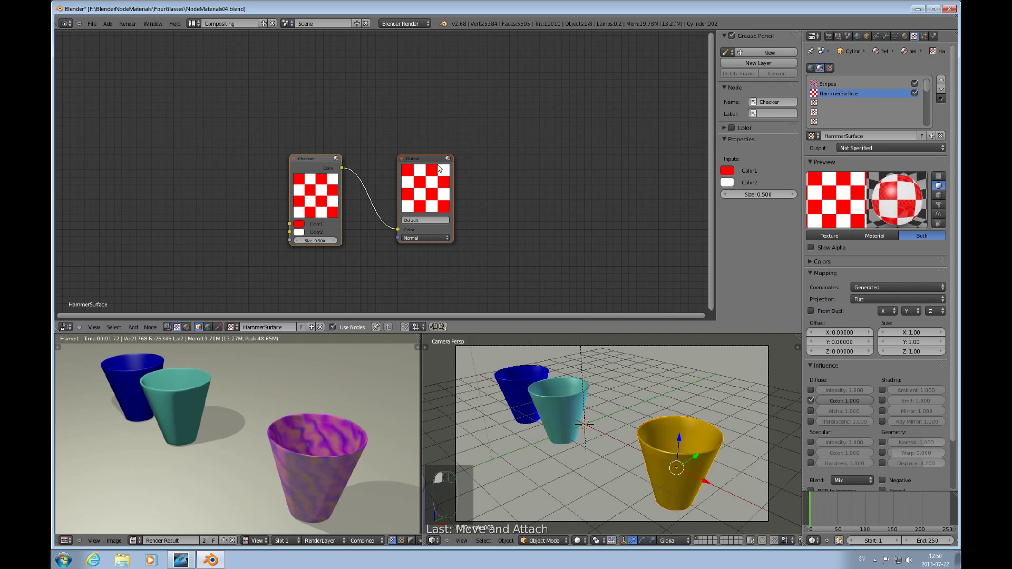
pyautogui.moveTo(444, 158); pyautogui.dragTo(505, 114)
pyautogui.click(323, 159)
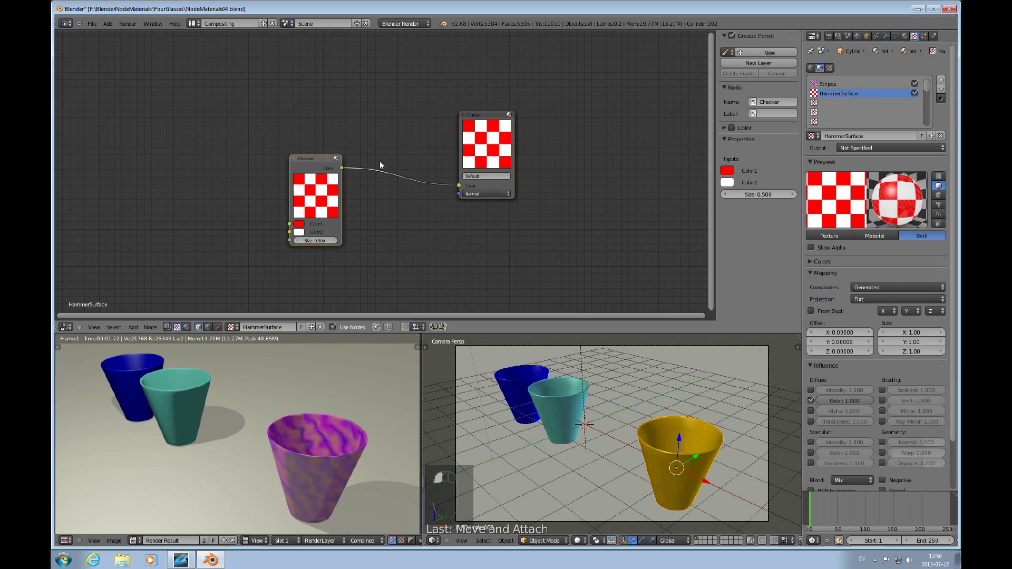
pyautogui.press('Delete')
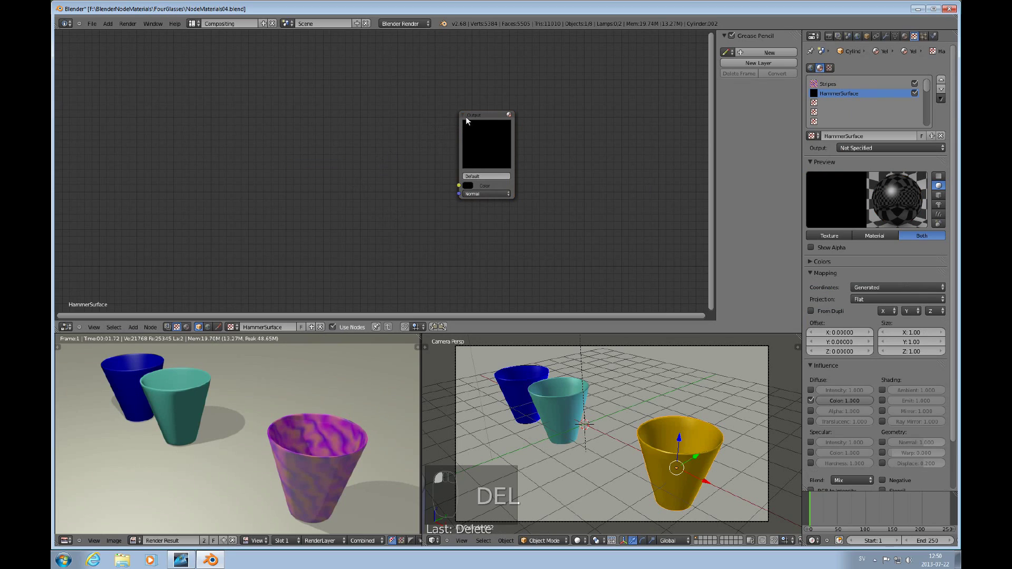
# Move the HammerSurface Output node up and rename its output to Normal
pyautogui.moveTo(466, 120); pyautogui.dragTo(474, 99)
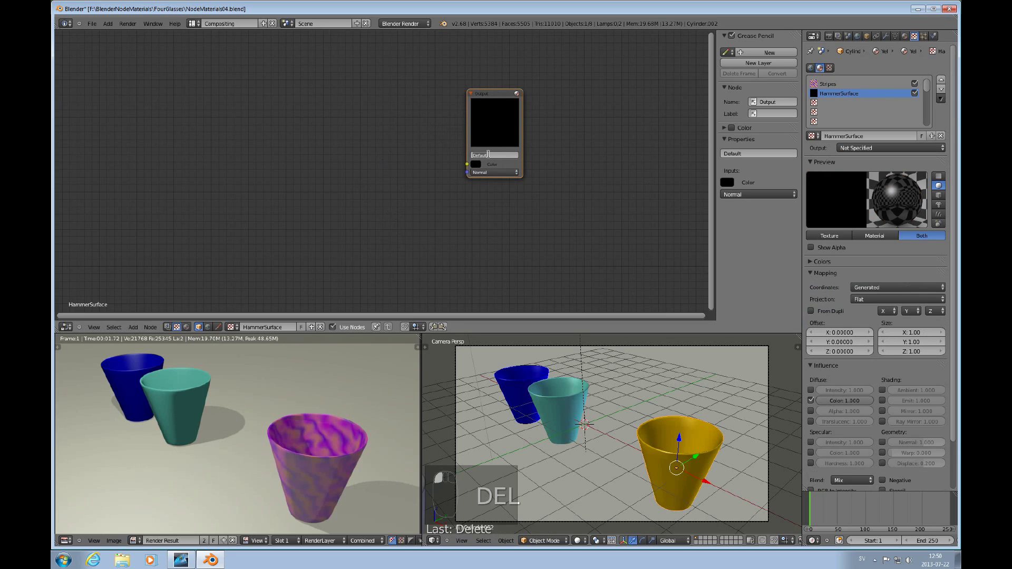
pyautogui.write('N')
pyautogui.press('BackSpace')
pyautogui.press('BackSpace')
pyautogui.press('BackSpace')
pyautogui.write('ormal')
pyautogui.press('Return')
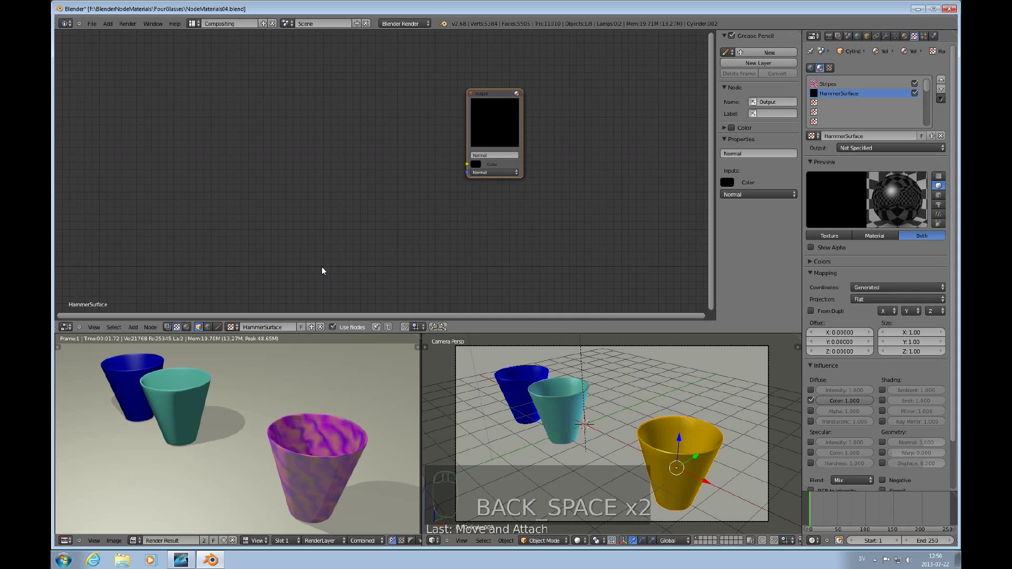
# Add a Voronoi texture node and place it to the left of the Output node
pyautogui.click(133, 327)
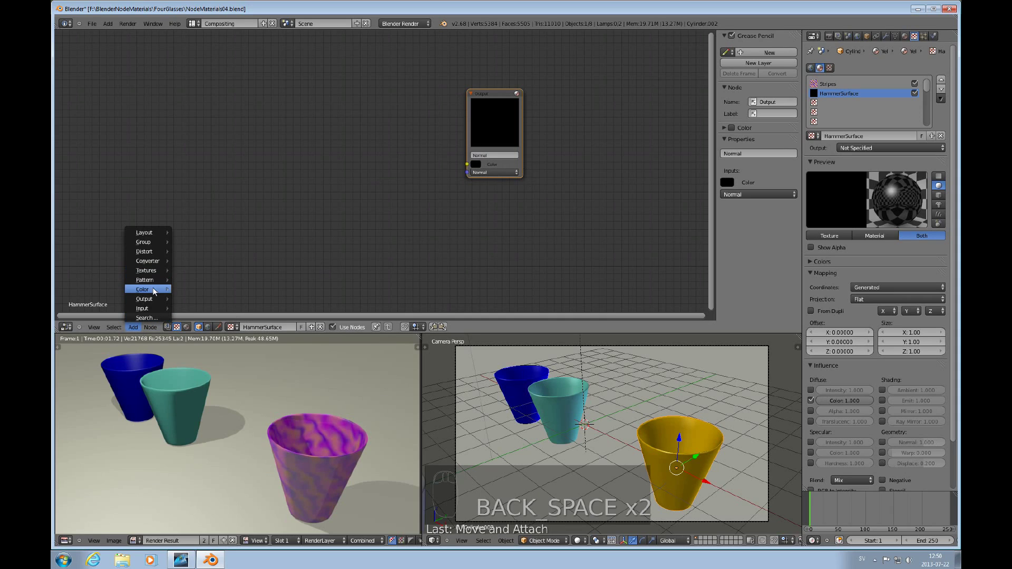
pyautogui.moveTo(153, 270)
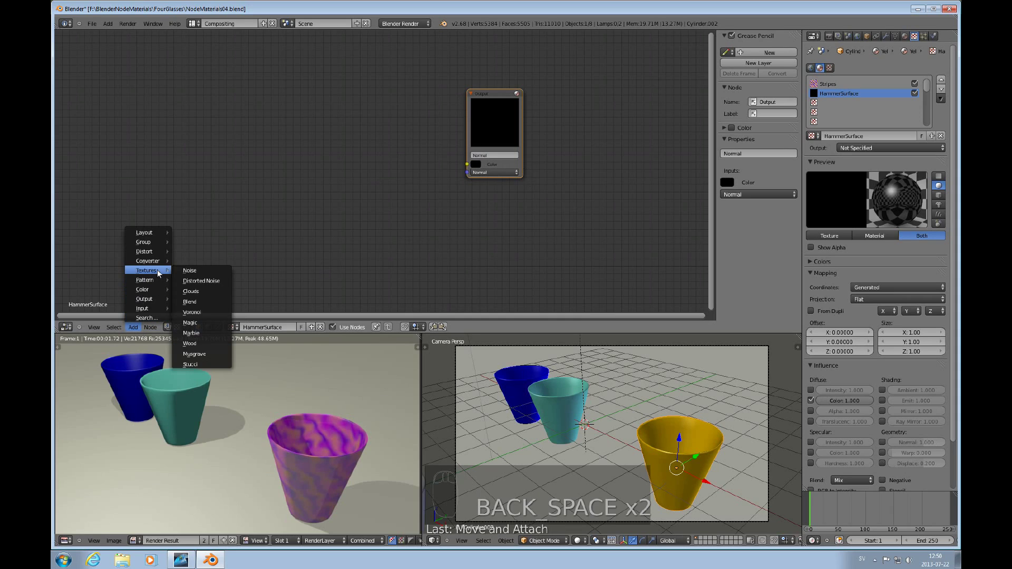
pyautogui.click(192, 311)
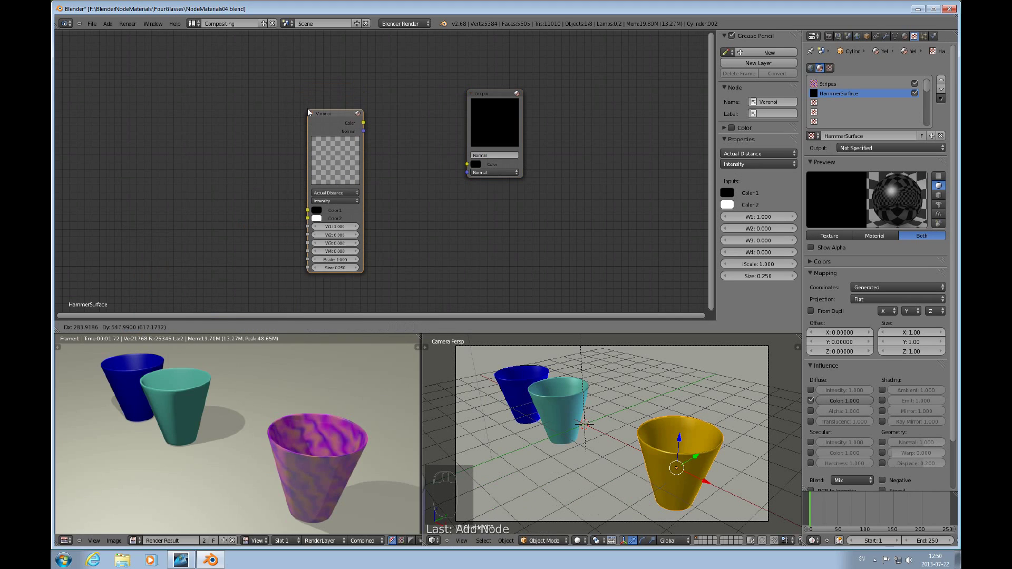
pyautogui.click(307, 106)
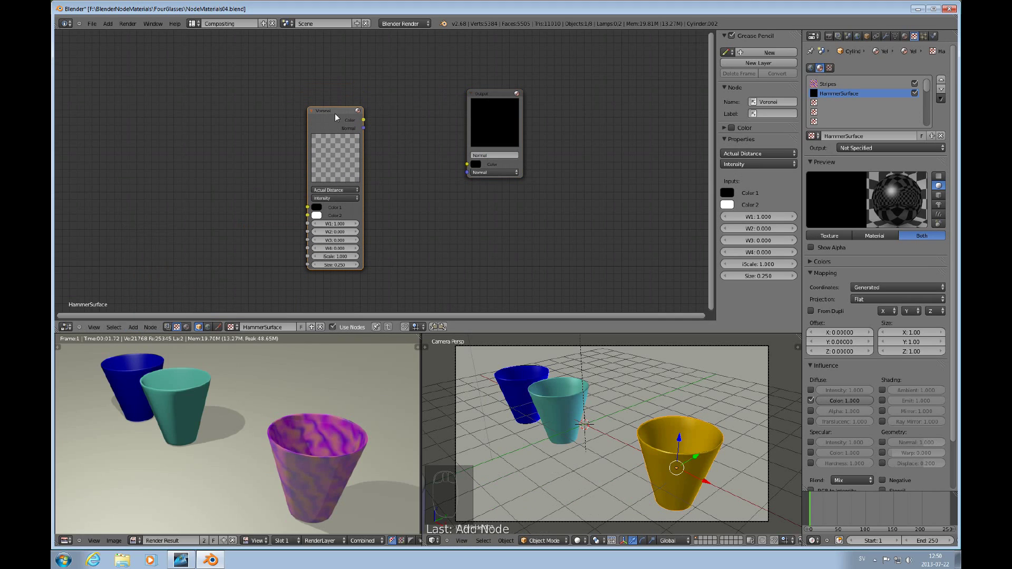
# Link the Voronoi node's Normal output to the Output node's Normal input and rearrange both nodes, with Output lower down
pyautogui.moveTo(336, 116); pyautogui.dragTo(322, 162)
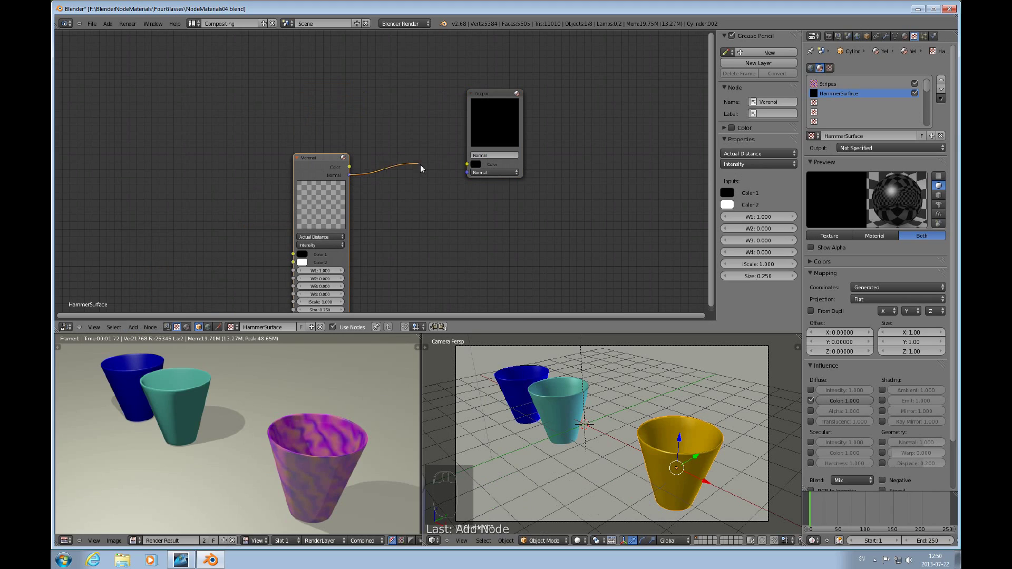
pyautogui.moveTo(419, 164); pyautogui.dragTo(466, 172)
pyautogui.moveTo(511, 138); pyautogui.dragTo(501, 259)
pyautogui.moveTo(326, 155); pyautogui.dragTo(332, 106)
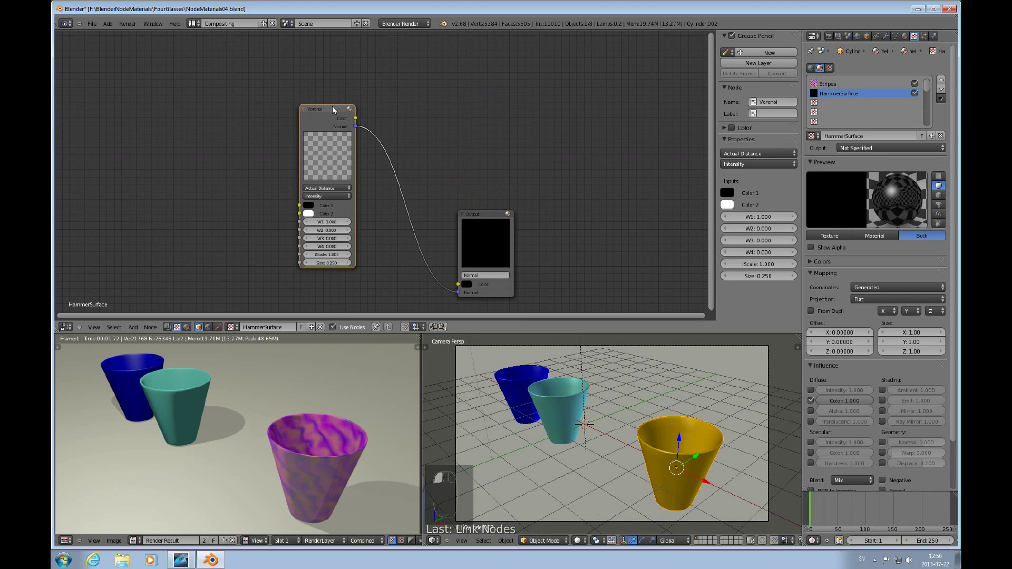
# Add a Viewer node above the Output node and link the Voronoi Color output to it
pyautogui.click(133, 328)
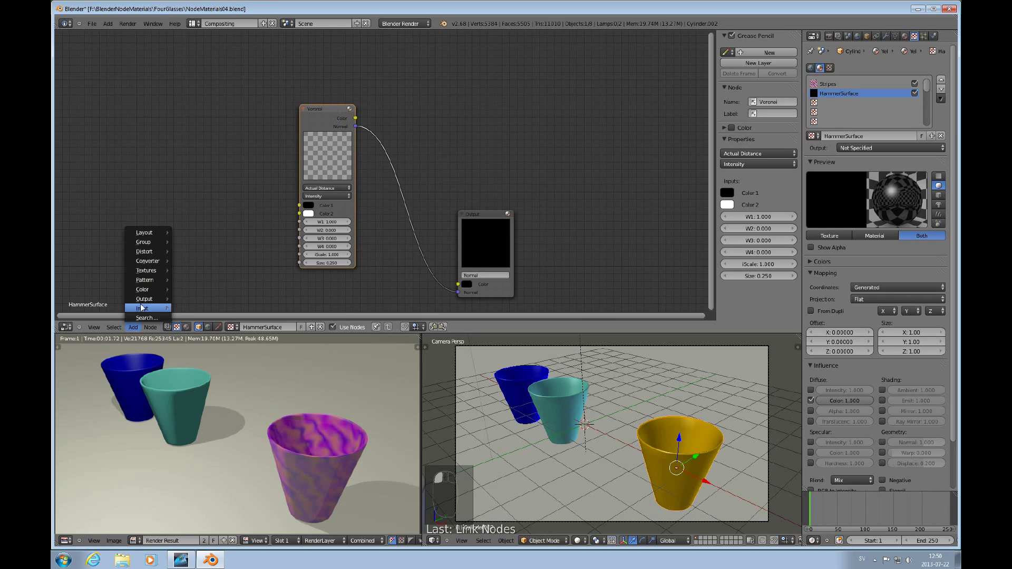
pyautogui.moveTo(165, 271)
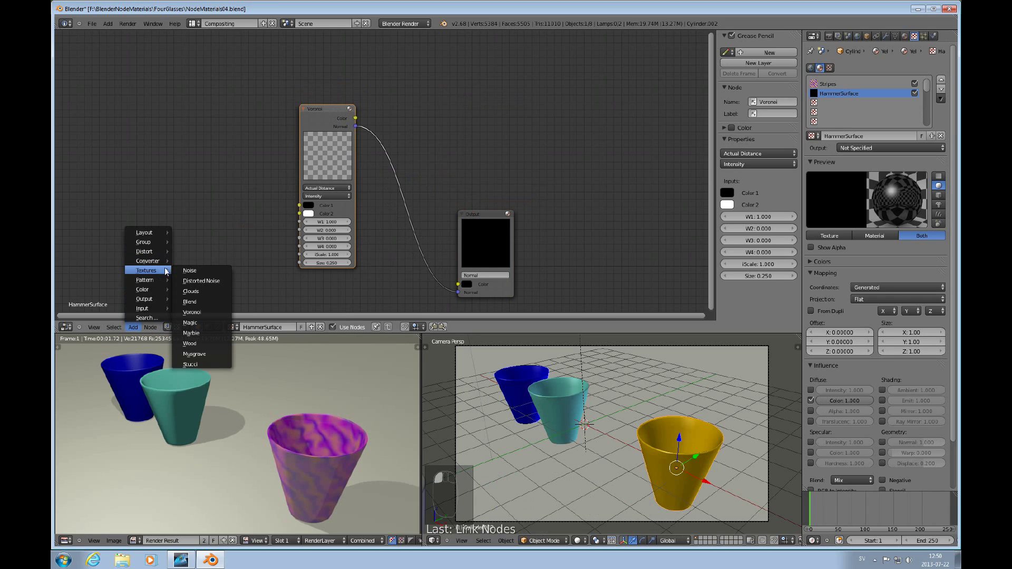
pyautogui.moveTo(153, 299)
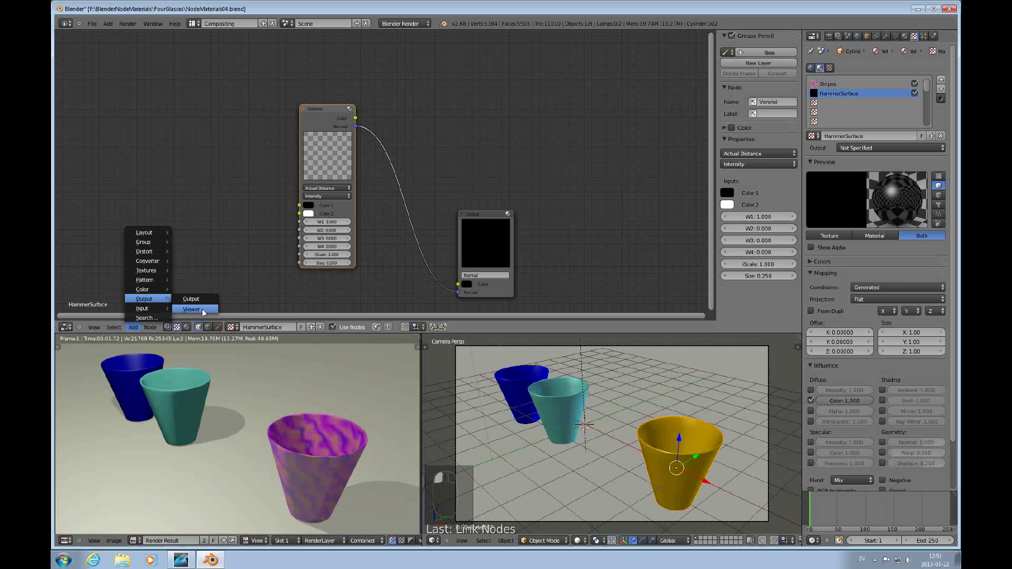
pyautogui.click(201, 309)
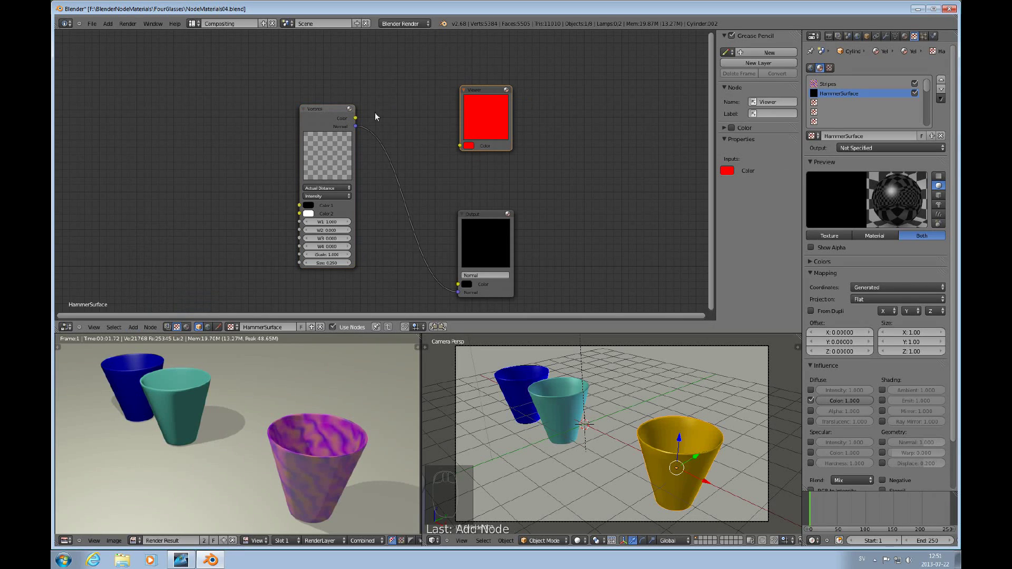
pyautogui.moveTo(353, 118); pyautogui.dragTo(458, 147)
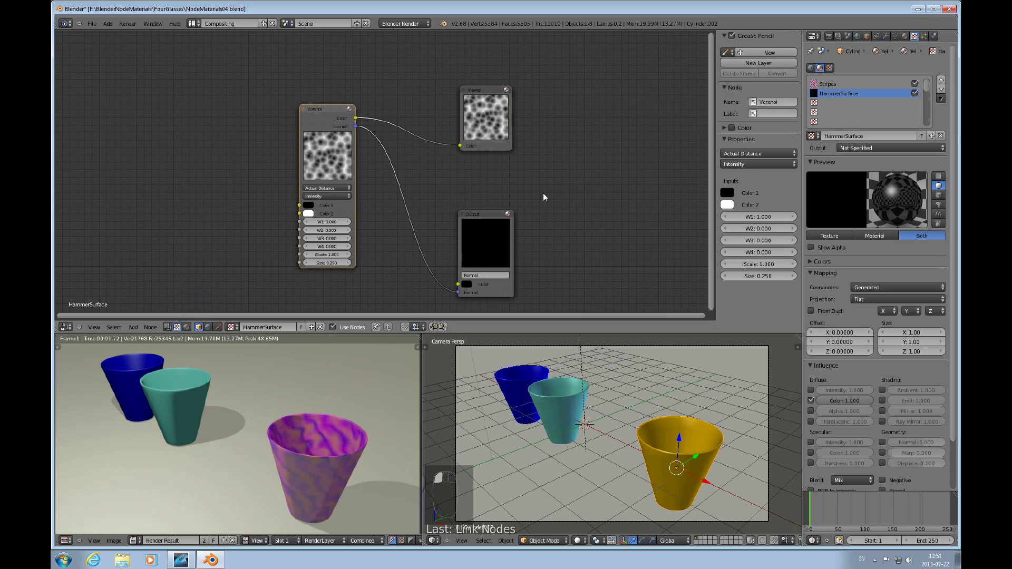
# Turn off HammerSurface's Color influence and enable its Normal influence at 2.754
pyautogui.click(810, 401)
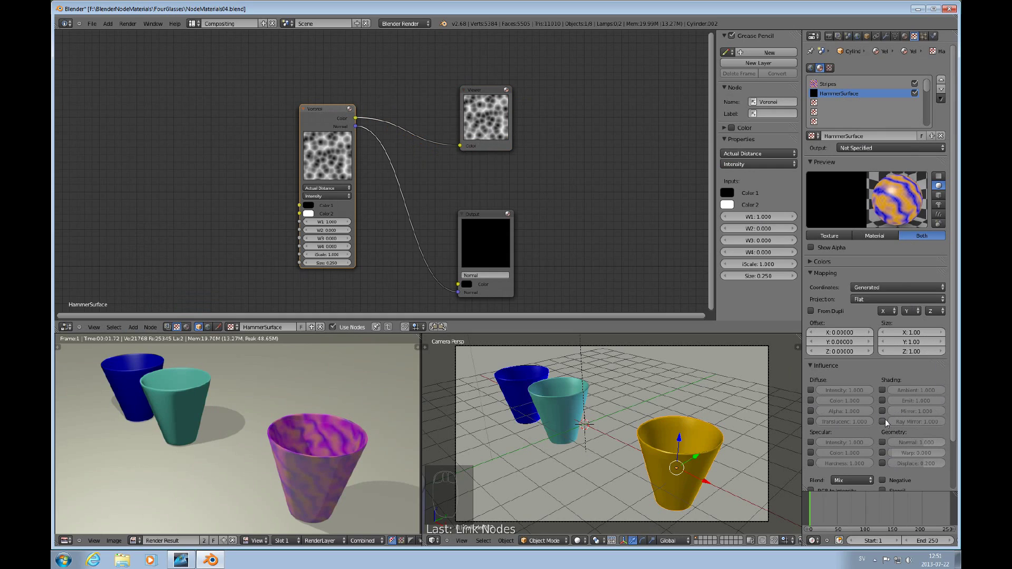
pyautogui.click(883, 442)
pyautogui.moveTo(929, 442)
pyautogui.mouseDown()
pyautogui.moveTo(949, 443)
pyautogui.moveTo(928, 442)
pyautogui.mouseUp()
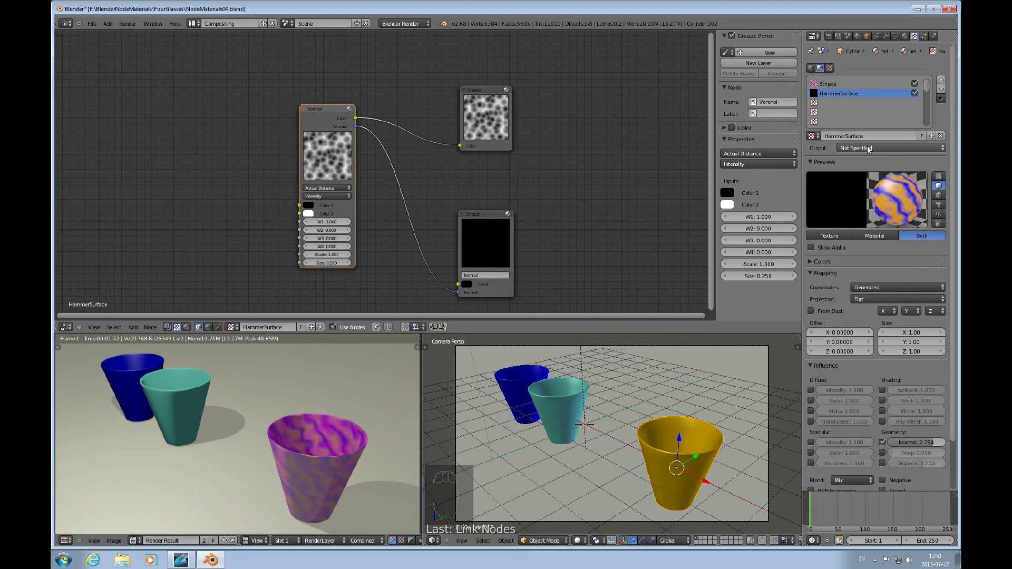
# Disable the Stripes texture, nudge the Output node slightly upward, and render the scene
pyautogui.click(915, 83)
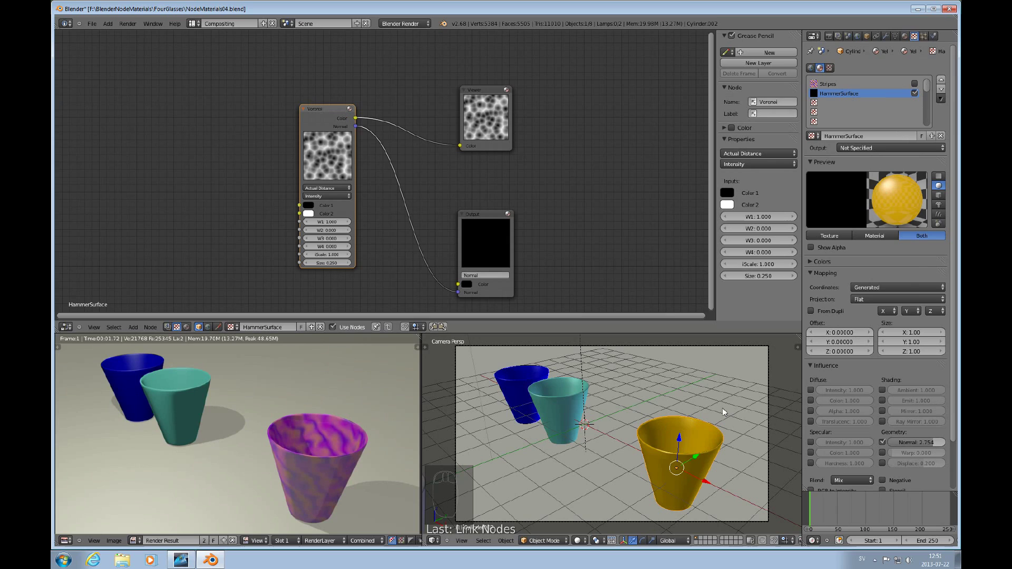
pyautogui.moveTo(483, 219); pyautogui.dragTo(481, 197)
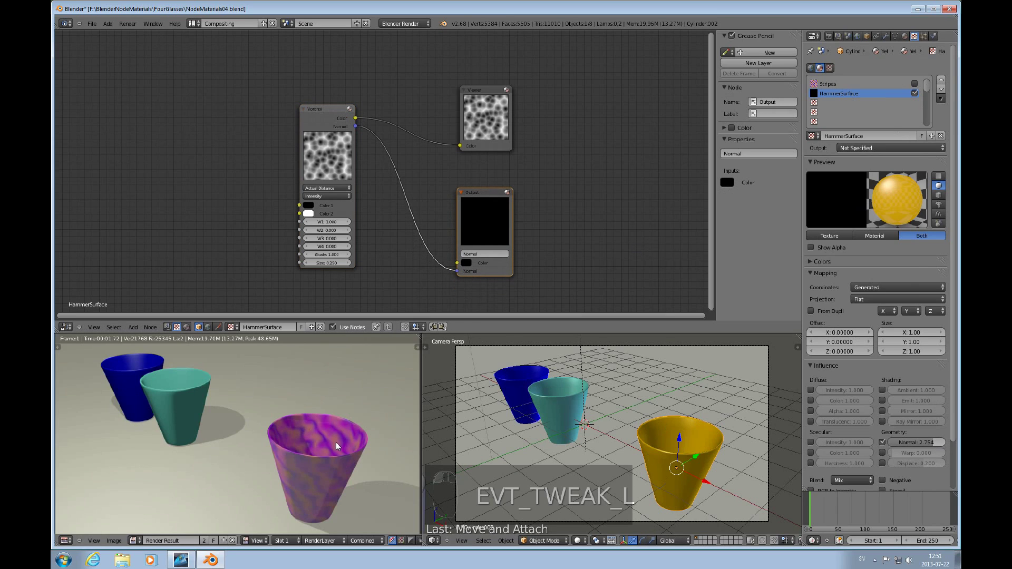
pyautogui.press('F12')
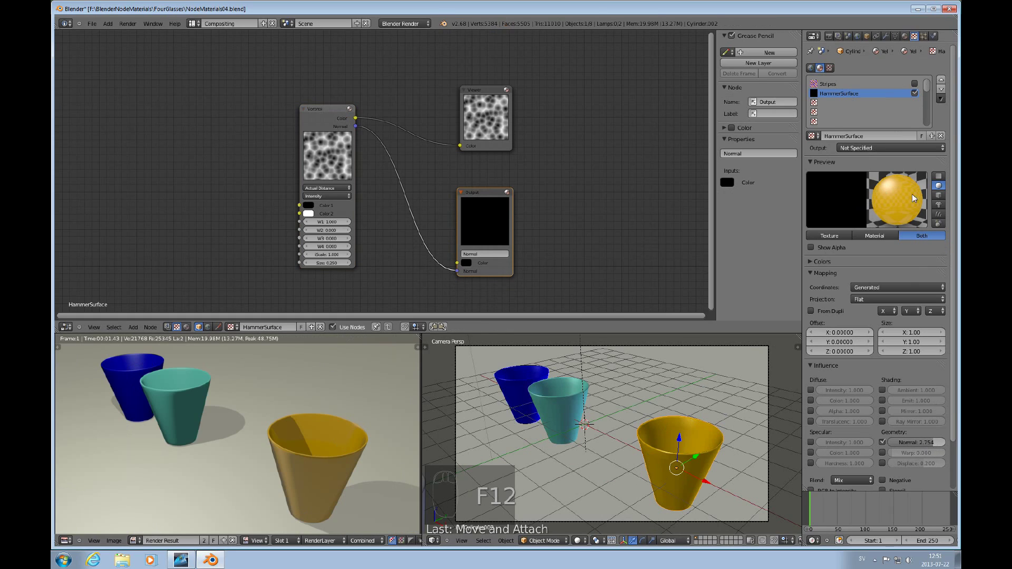
# Set HammerSurface's output to Normal with a Normal influence of 5.000 and render the scene
pyautogui.click(919, 148)
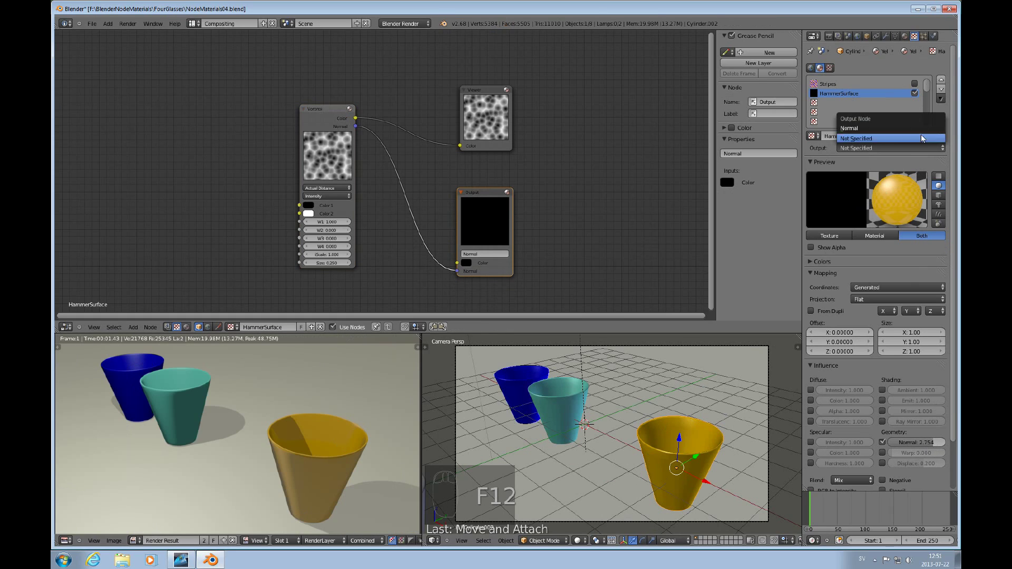
pyautogui.click(879, 129)
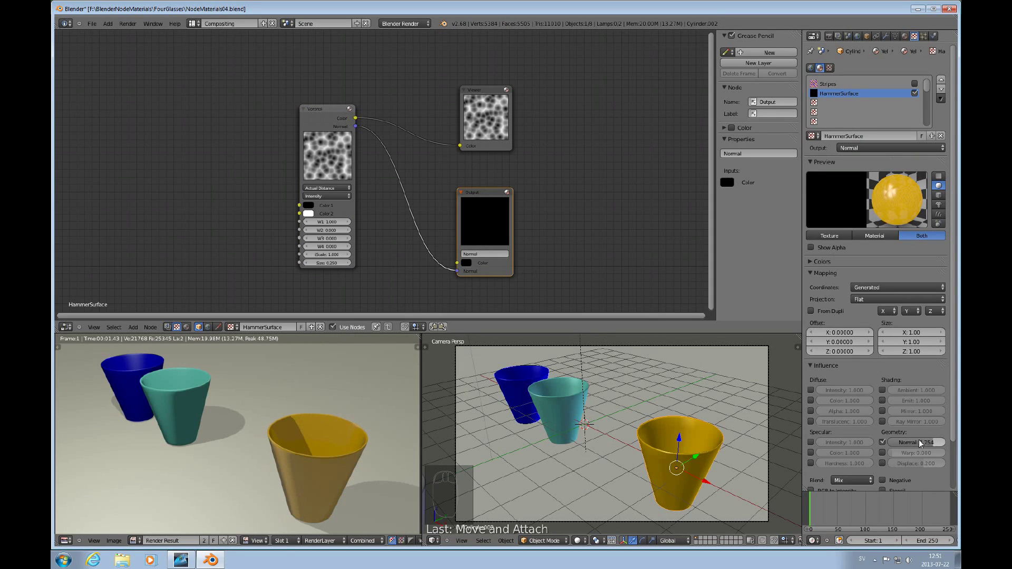
pyautogui.moveTo(933, 442); pyautogui.dragTo(938, 444)
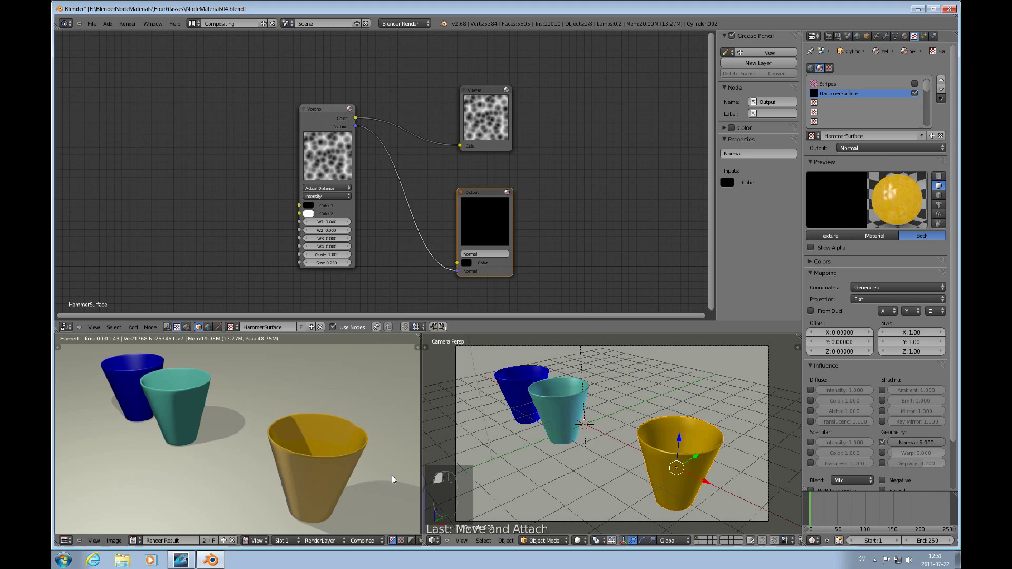
pyautogui.press('F12')
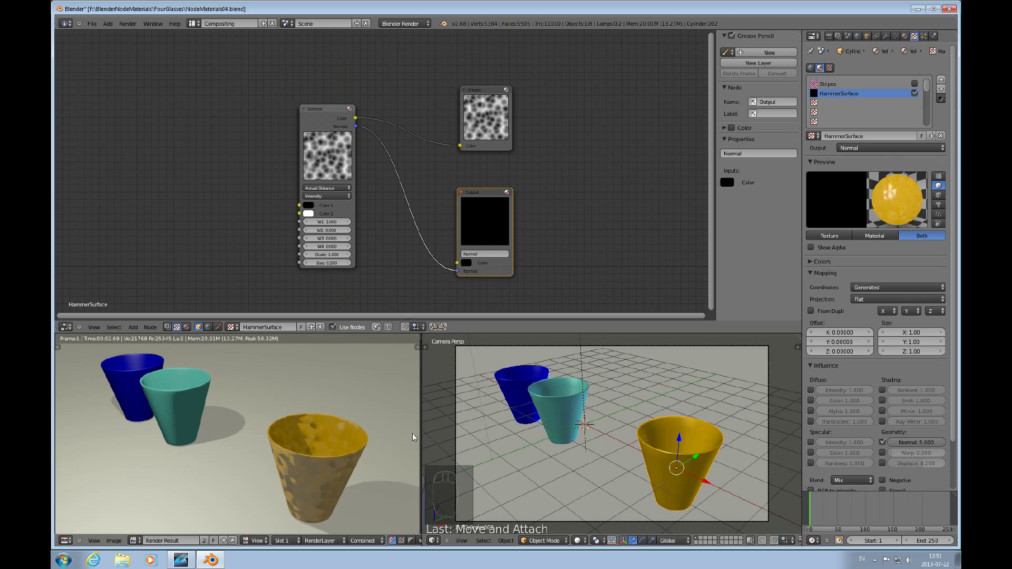
# Re-enable the Stripes texture, render, and render again with its Color influence reduced to 0.416
pyautogui.click(915, 84)
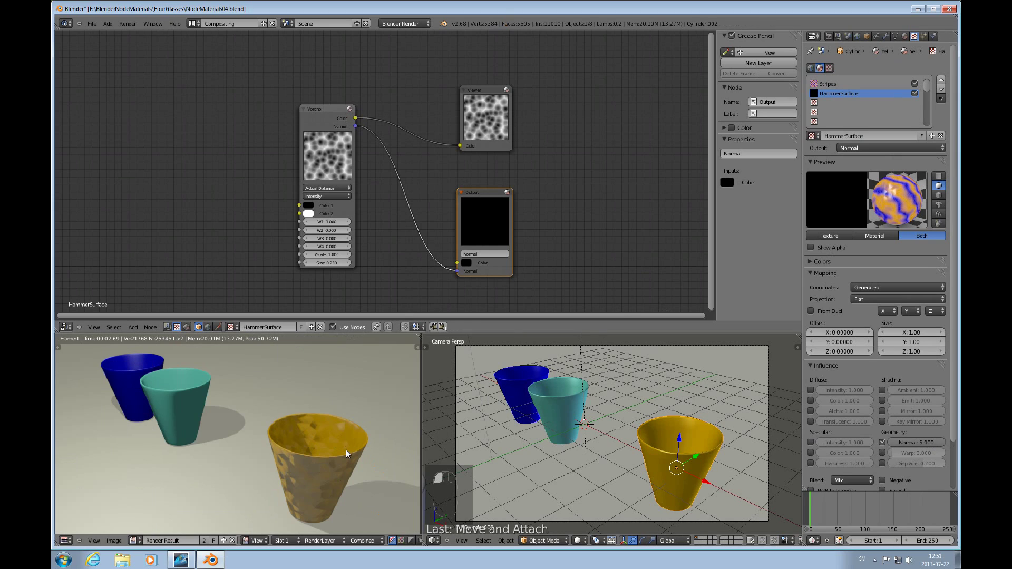
pyautogui.press('F12')
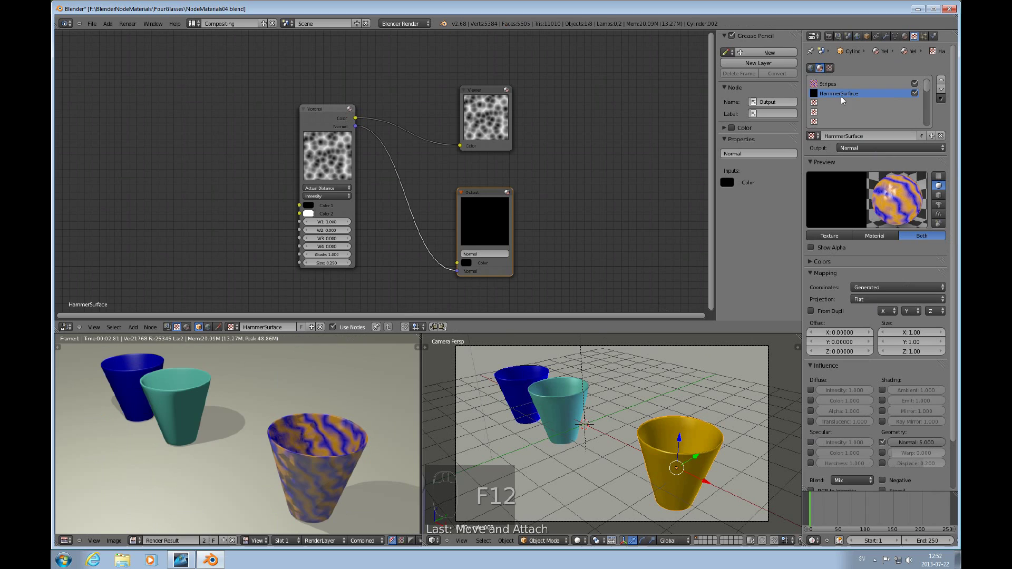
pyautogui.click(835, 84)
pyautogui.moveTo(857, 400); pyautogui.dragTo(844, 401)
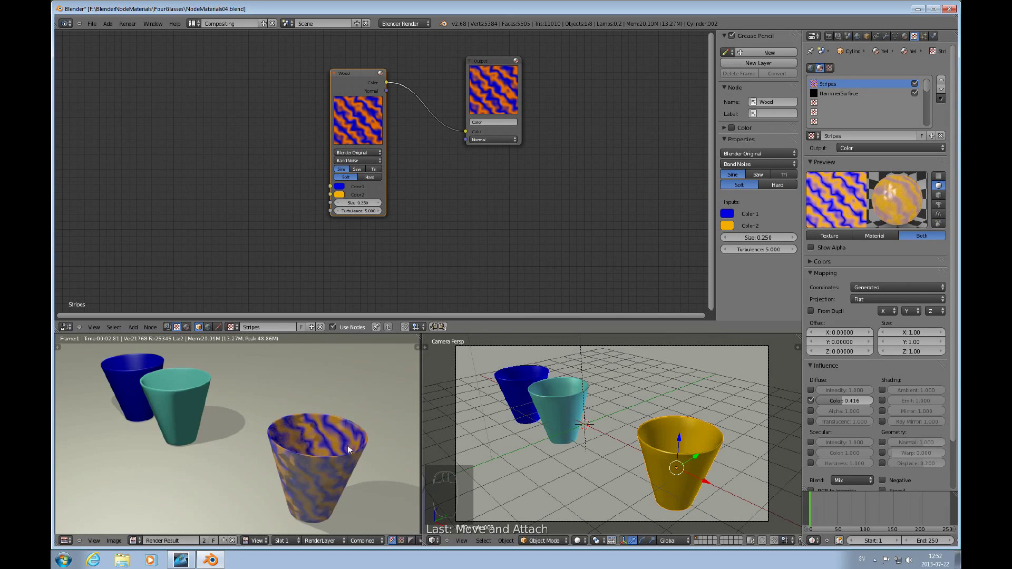
pyautogui.press('F12')
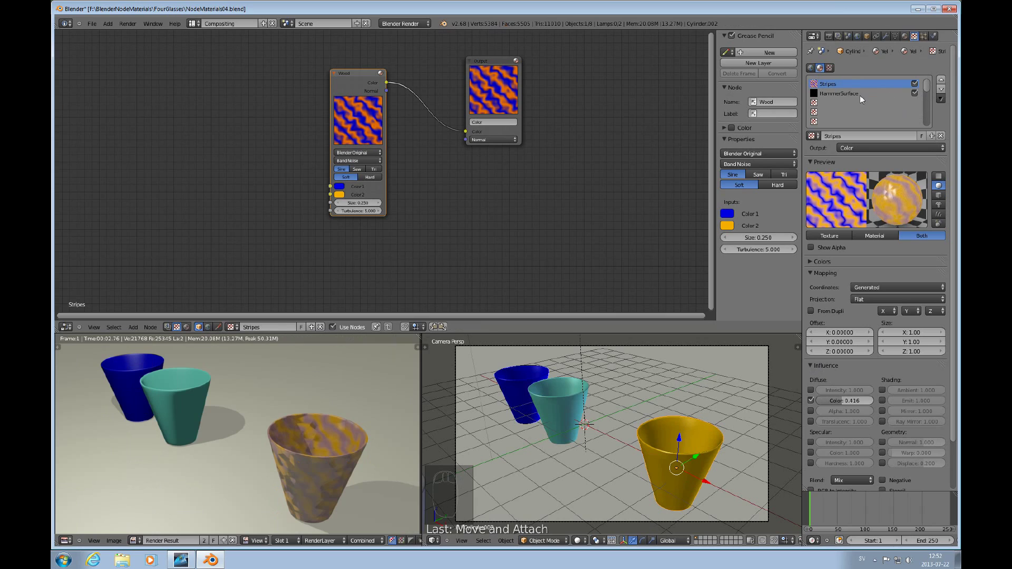
# Move the HammerSurface texture above Stripes in the texture stack and render the scene
pyautogui.click(906, 95)
pyautogui.click(941, 80)
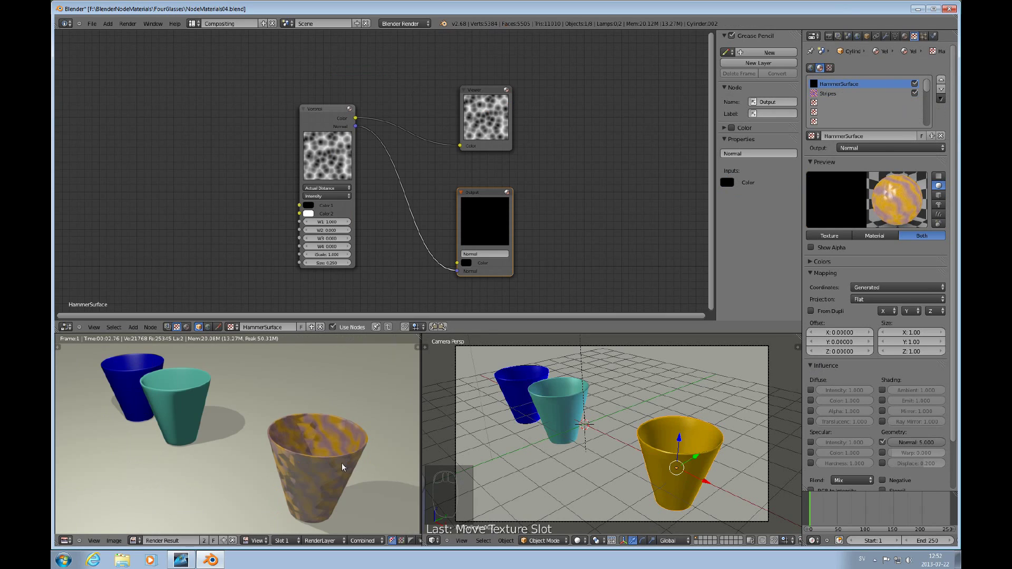
pyautogui.press('F12')
# Set the Stripes texture's mapping projection to Tube
pyautogui.click(827, 93)
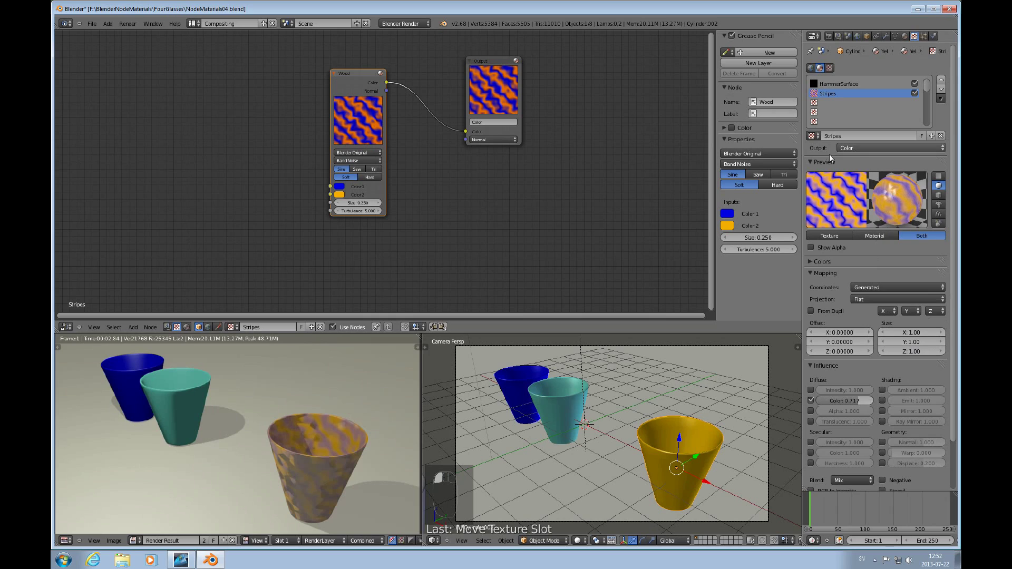
pyautogui.click(943, 296)
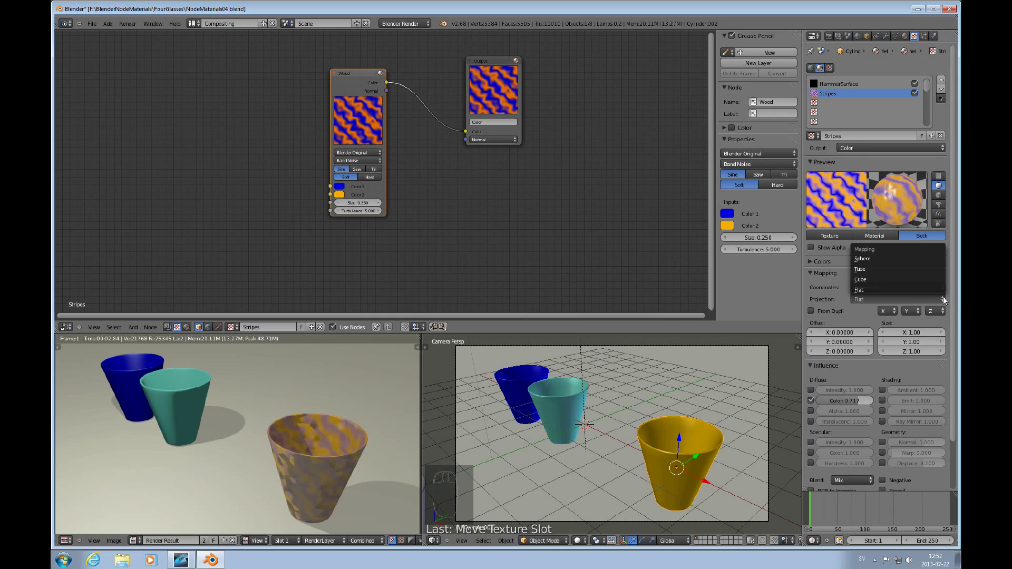
pyautogui.click(860, 270)
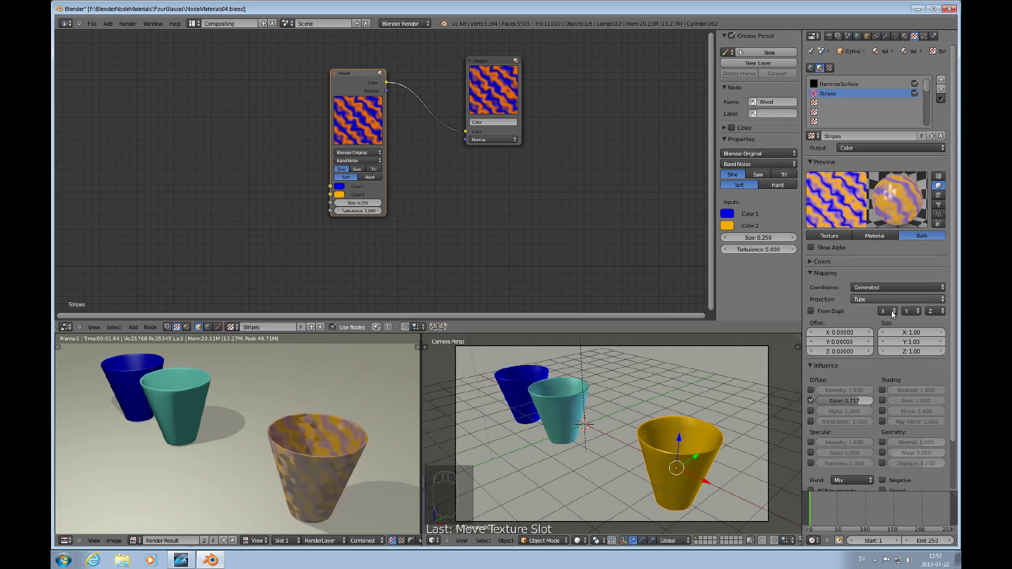
# Set the Stripes texture's mapping size to 3 on X, Y and Z, and its Y mapping axis to Z
pyautogui.click(919, 335)
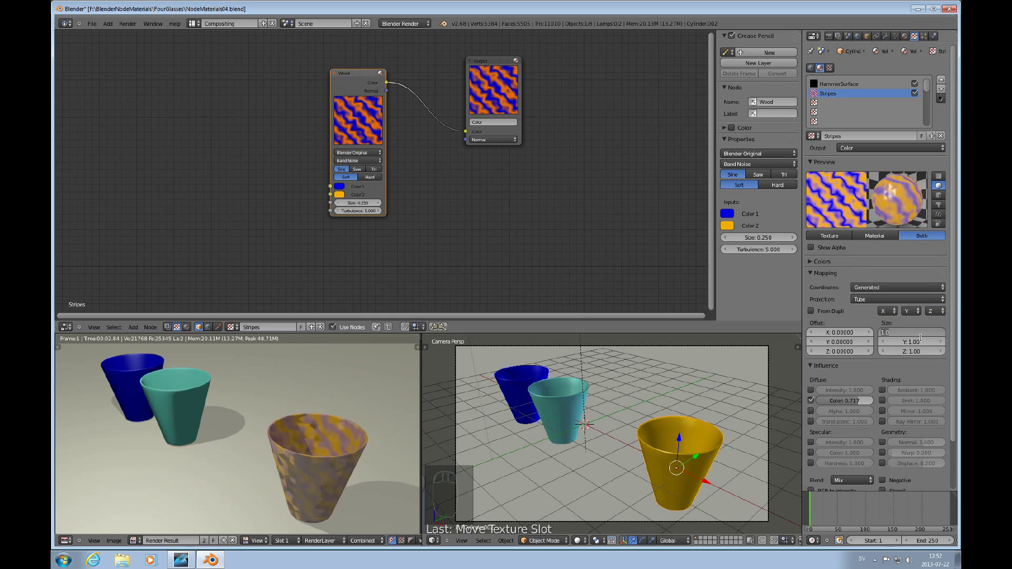
pyautogui.write('3')
pyautogui.press('Return')
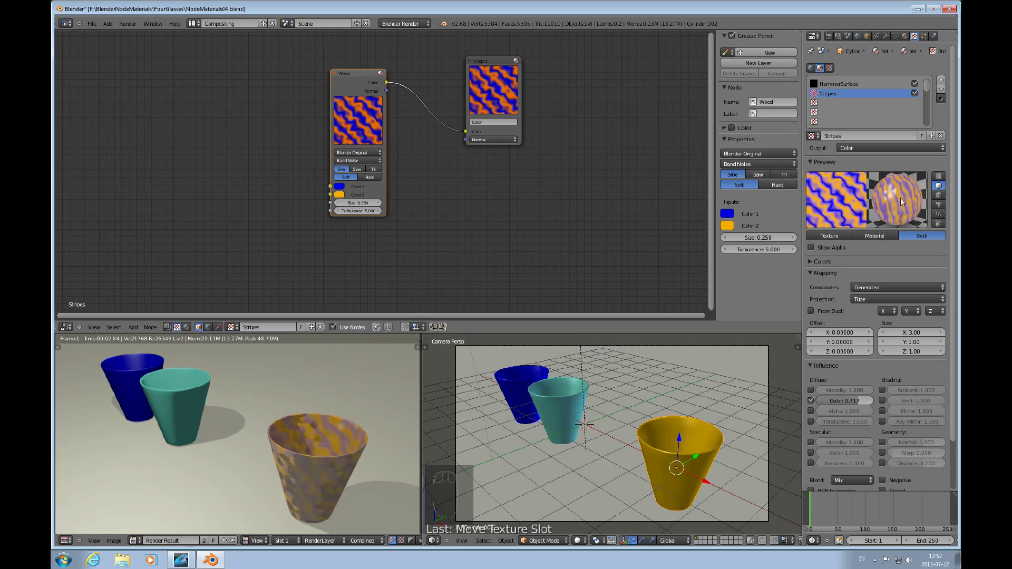
pyautogui.click(916, 342)
pyautogui.write('3')
pyautogui.press('Return')
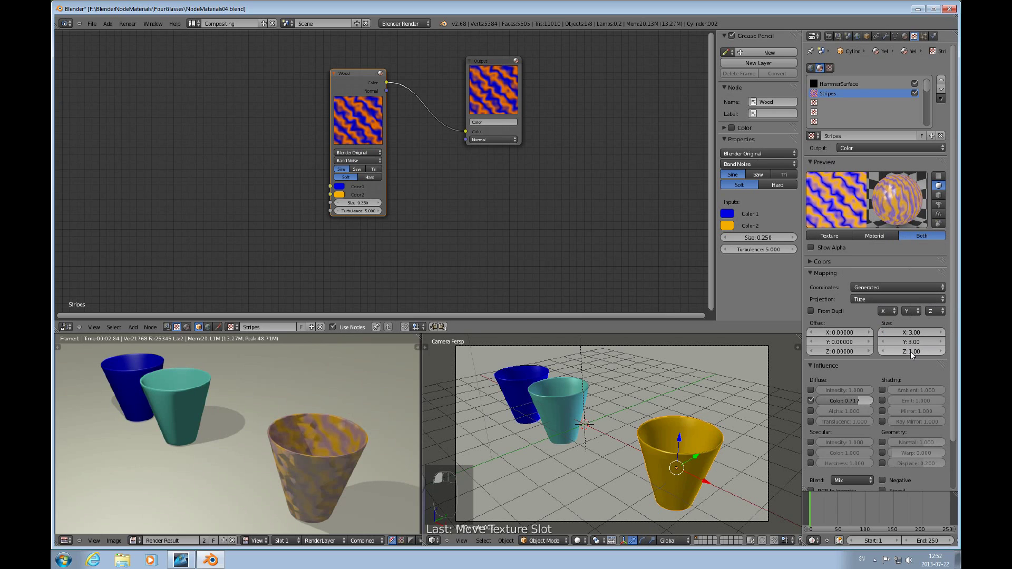
pyautogui.click(919, 352)
pyautogui.write('3')
pyautogui.press('Return')
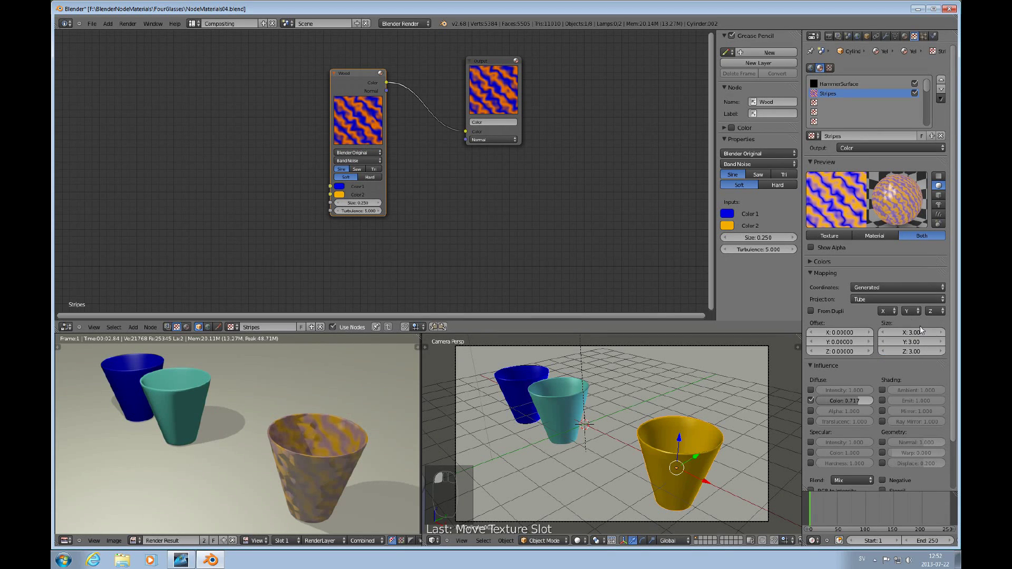
pyautogui.click(903, 310)
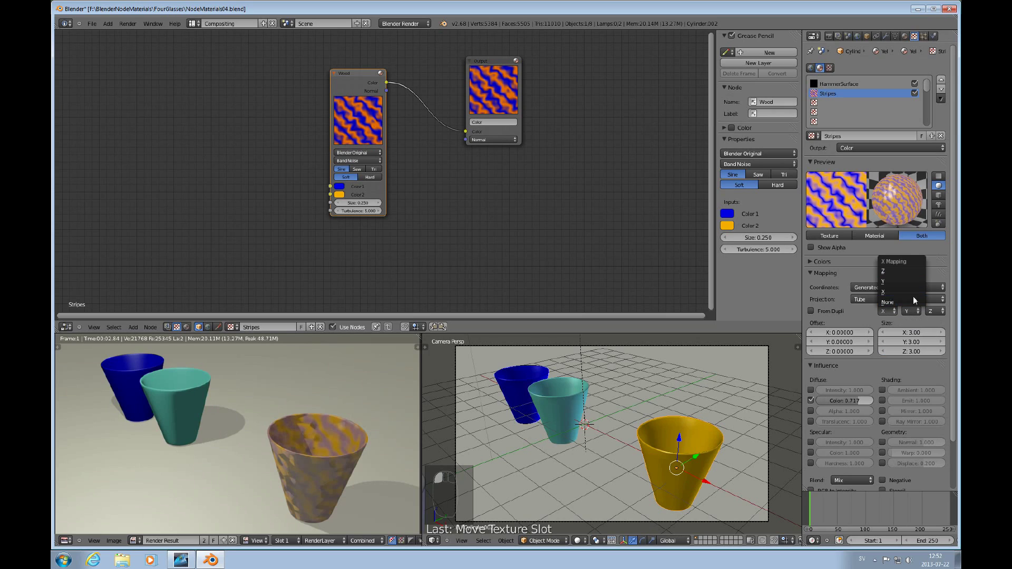
pyautogui.click(896, 274)
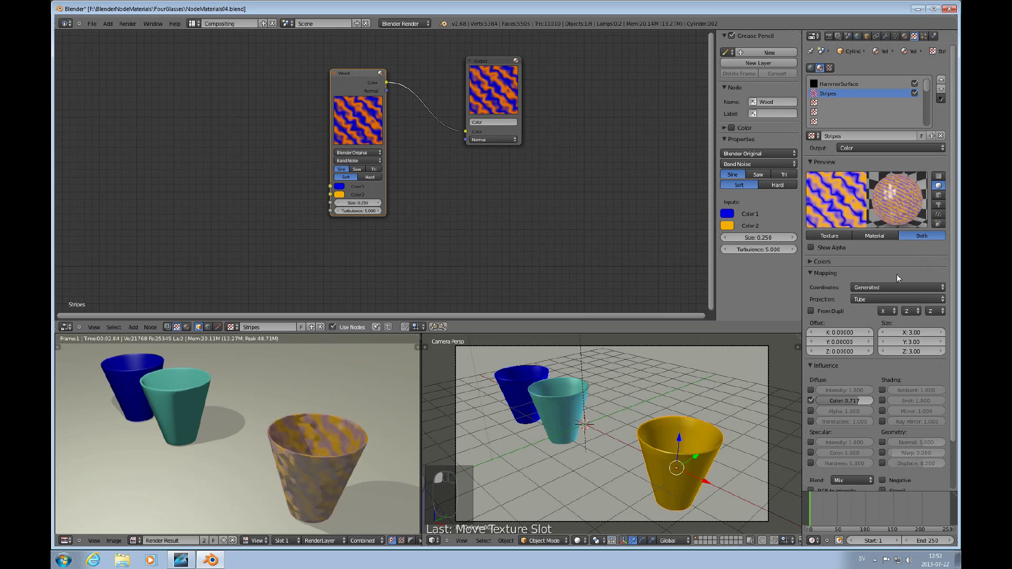
# Try X and Y for the Stripes texture's Z mapping axis and return it to Z
pyautogui.click(942, 311)
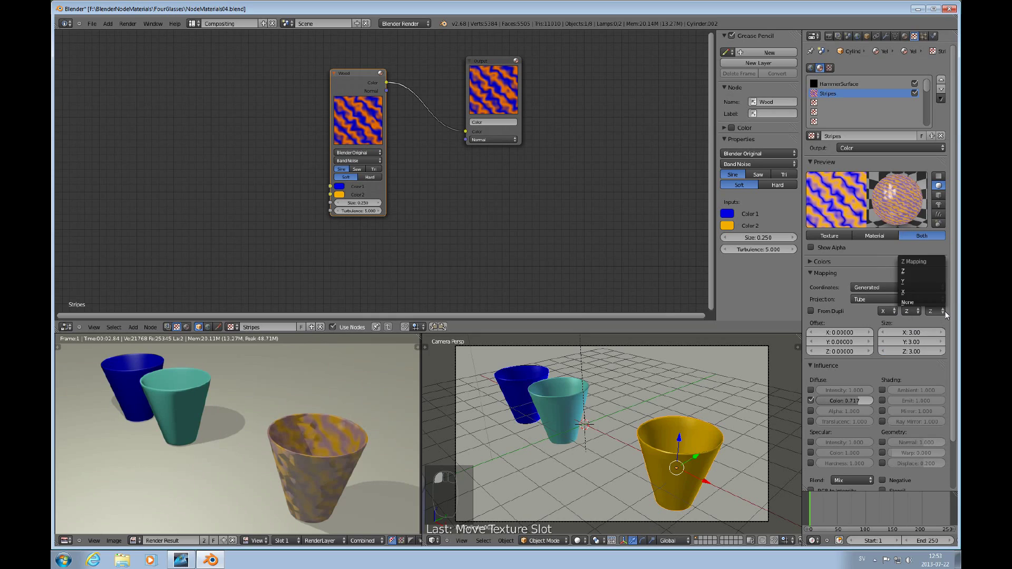
pyautogui.click(912, 293)
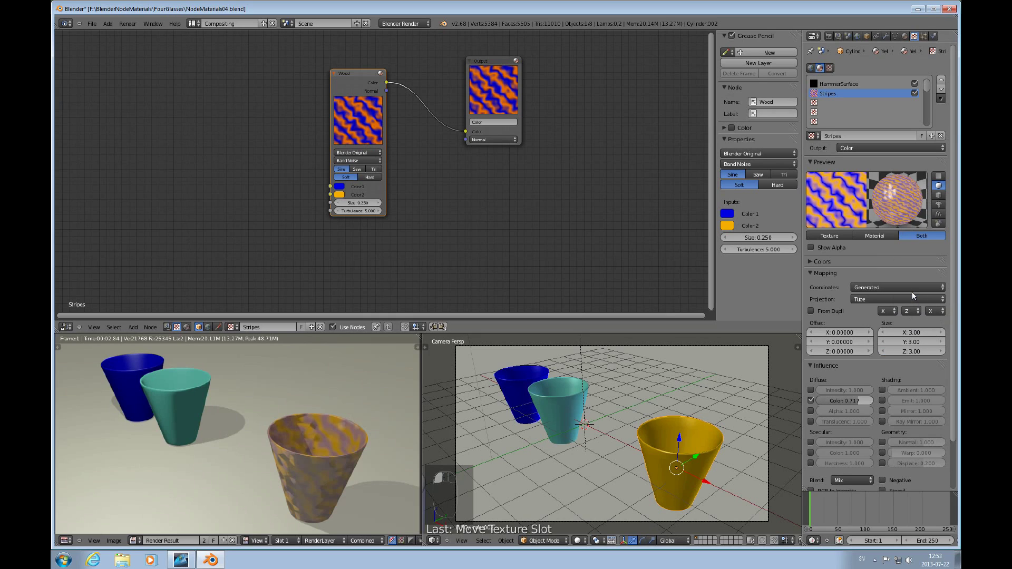
pyautogui.click(944, 311)
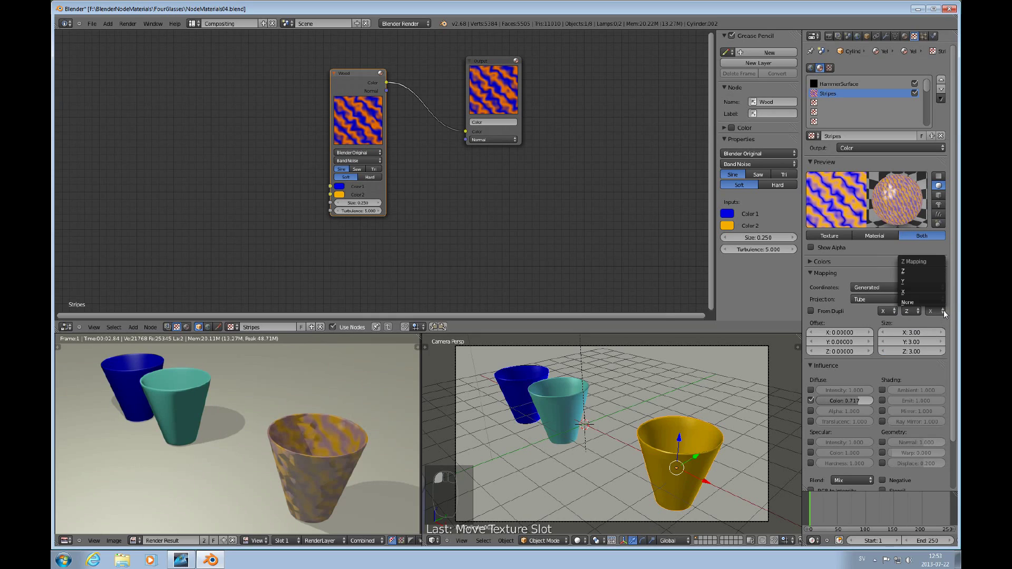
pyautogui.click(917, 283)
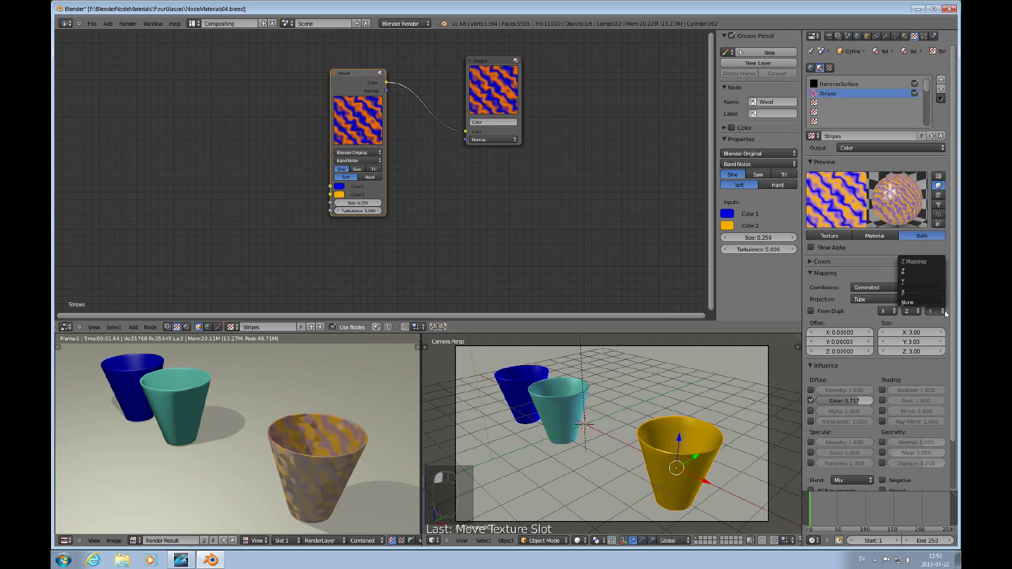
pyautogui.click(909, 271)
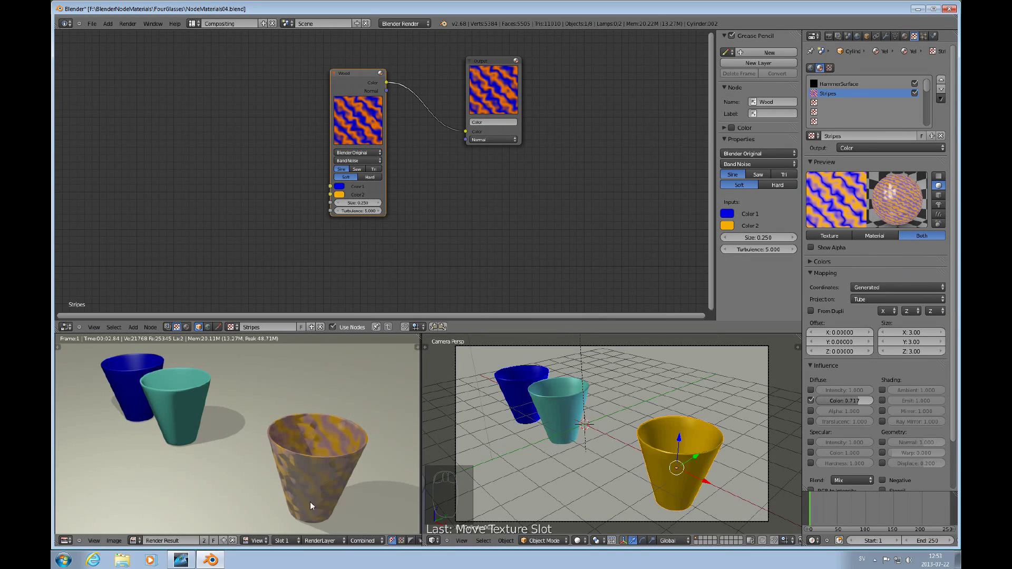
# Render the scene and reposition the Wood and Output nodes in the Stripes texture's node tree
pyautogui.press('F12')
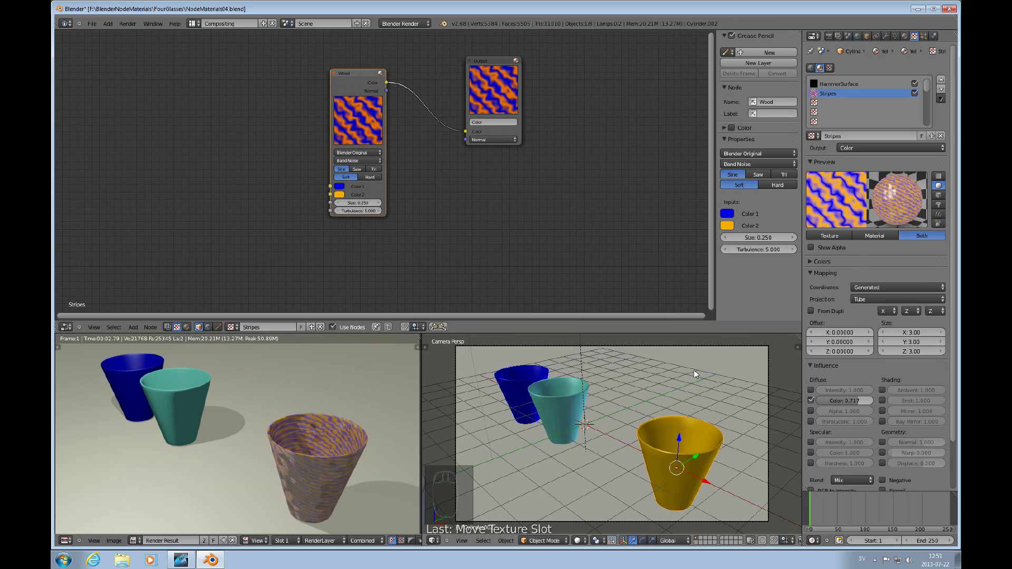
pyautogui.moveTo(493, 63)
pyautogui.mouseDown()
pyautogui.moveTo(522, 80)
pyautogui.moveTo(502, 77)
pyautogui.mouseUp()
pyautogui.moveTo(368, 77); pyautogui.dragTo(398, 73)
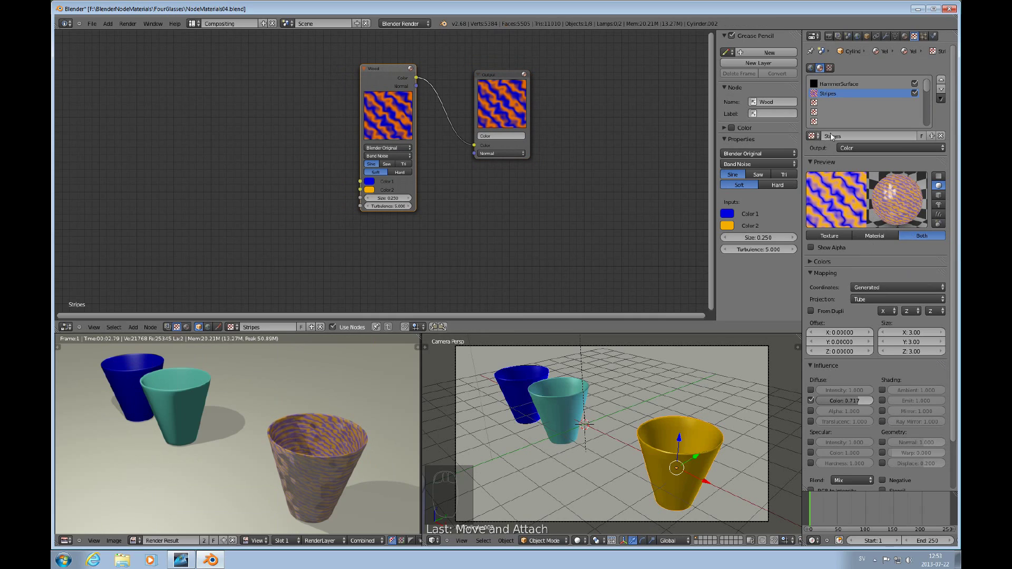
pyautogui.moveTo(489, 71); pyautogui.dragTo(502, 64)
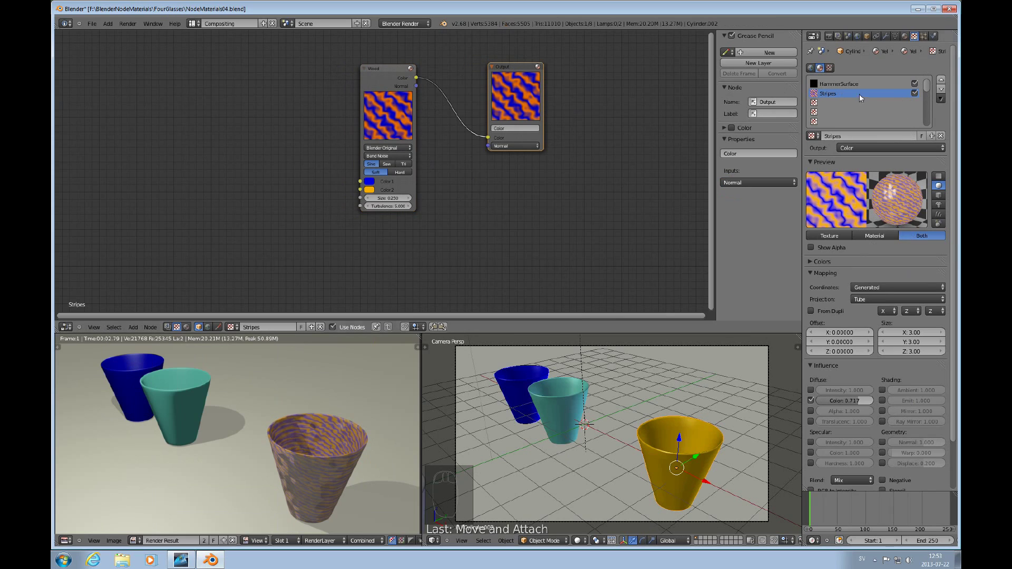
# Move the Stripes texture above HammerSurface in the texture stack and render the scene
pyautogui.click(838, 84)
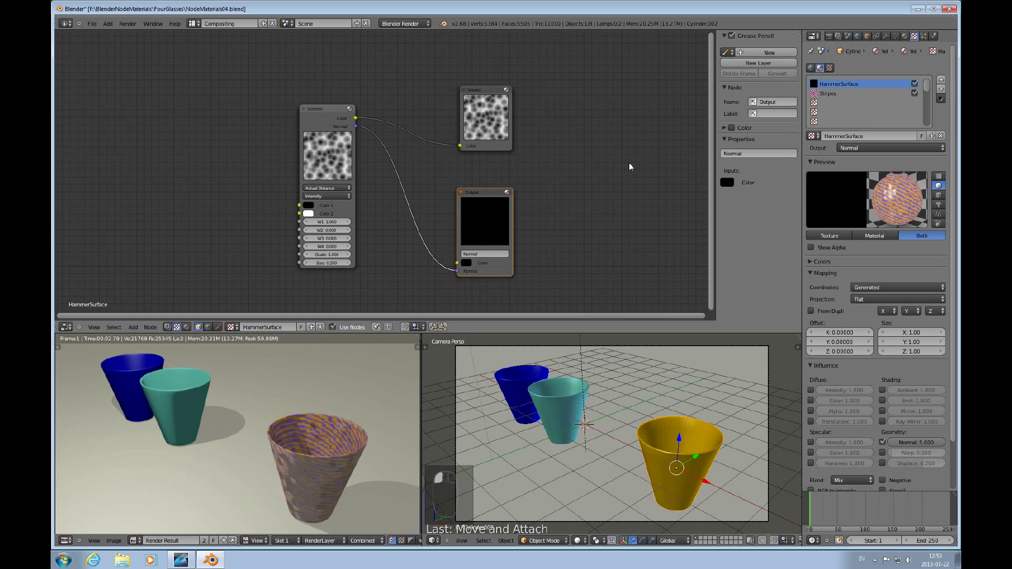
pyautogui.click(835, 94)
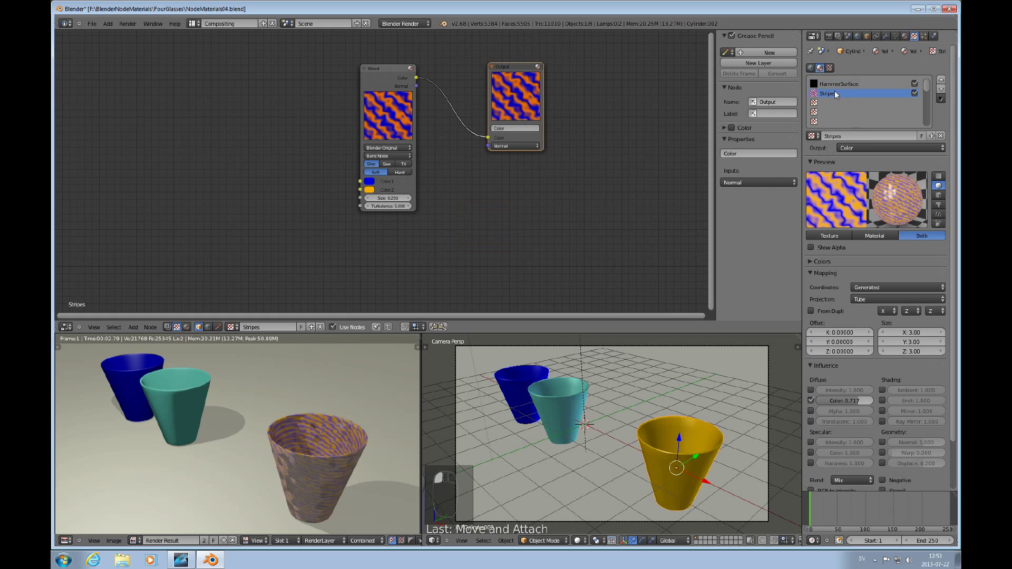
pyautogui.click(941, 80)
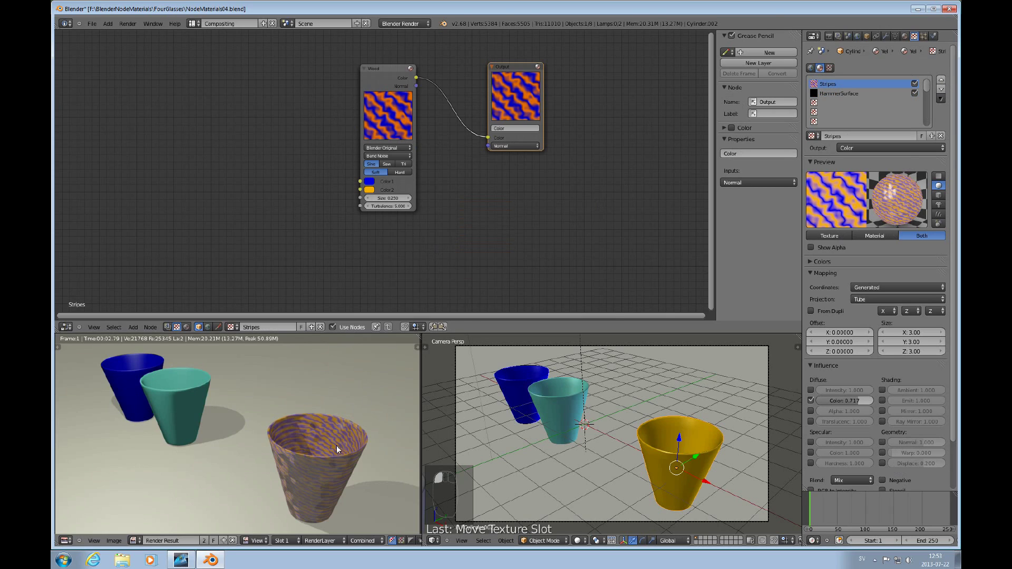
pyautogui.press('F12')
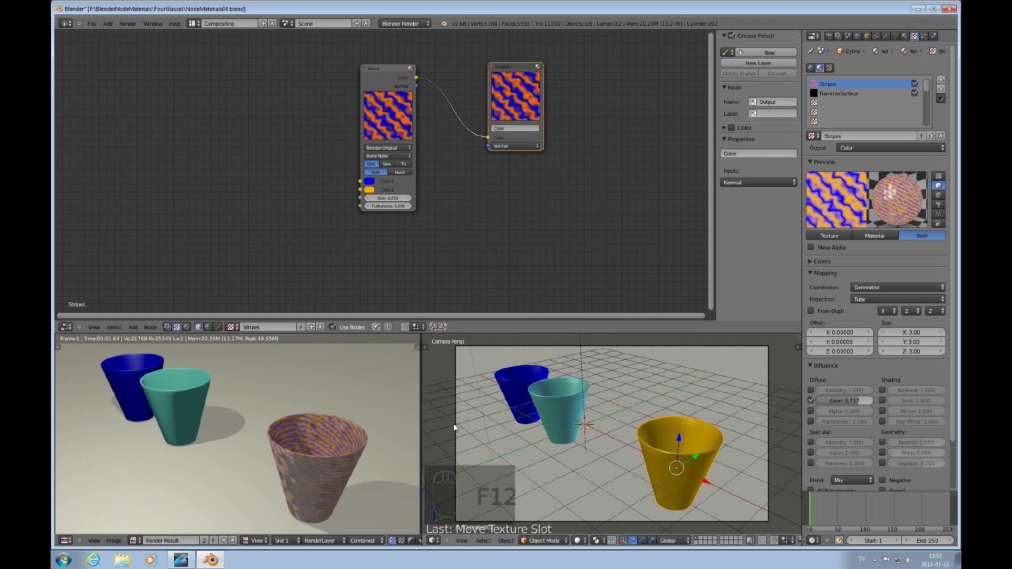
# Disable the Stripes texture in the stack and render the glass with only HammerSurface
pyautogui.click(915, 83)
pyautogui.press('F12')
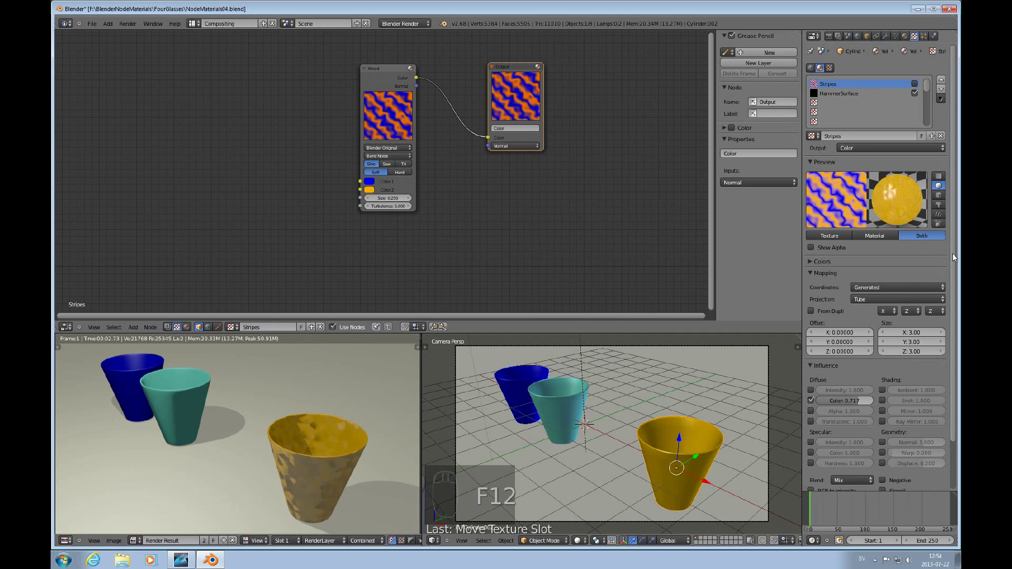
pyautogui.click(923, 333)
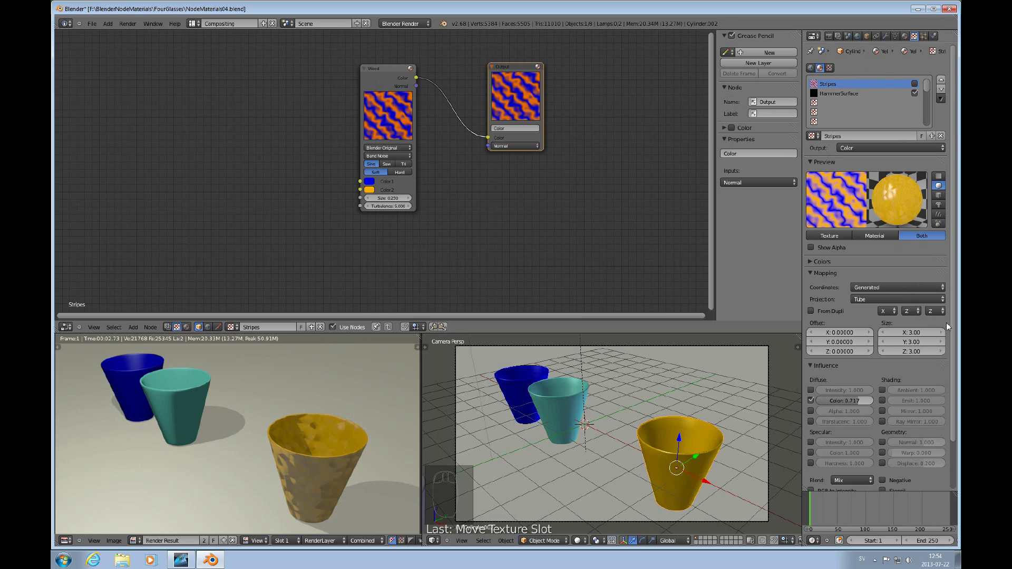
# Set the HammerSurface texture's mapping size to 3 on X, Y and Z and render the scene
pyautogui.click(852, 93)
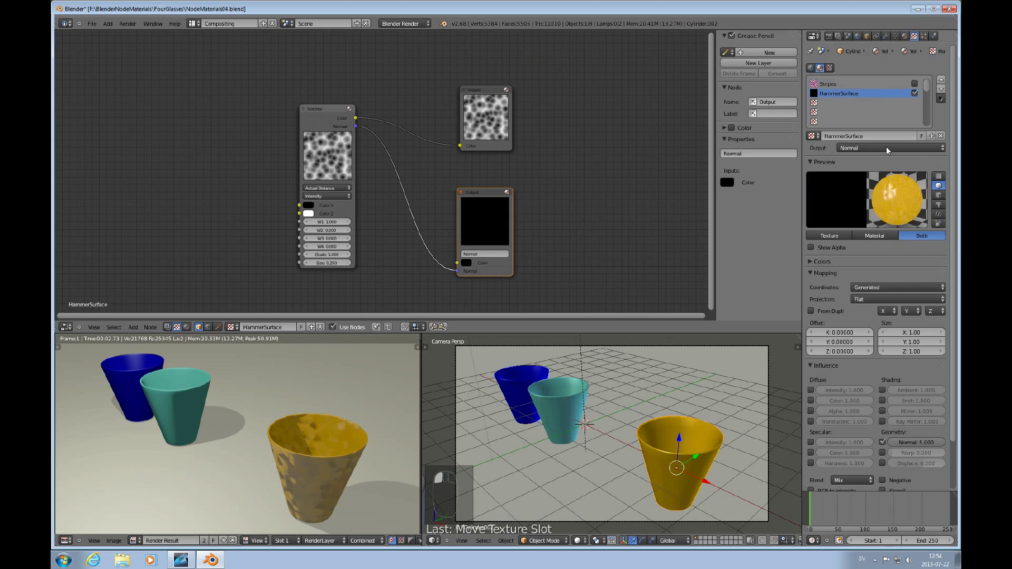
pyautogui.click(914, 332)
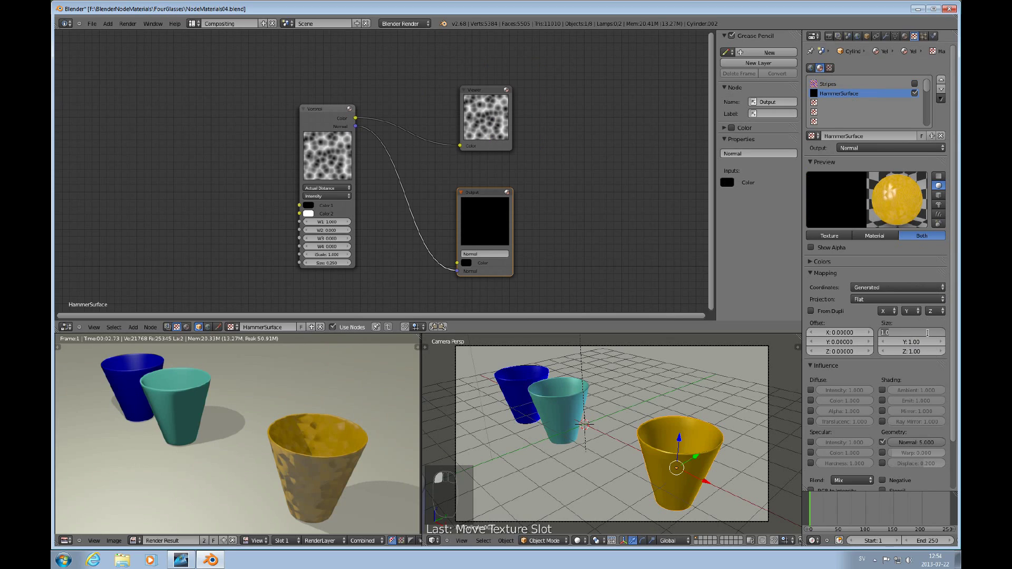
pyautogui.write('3')
pyautogui.press('Tab')
pyautogui.write('3')
pyautogui.press('Tab')
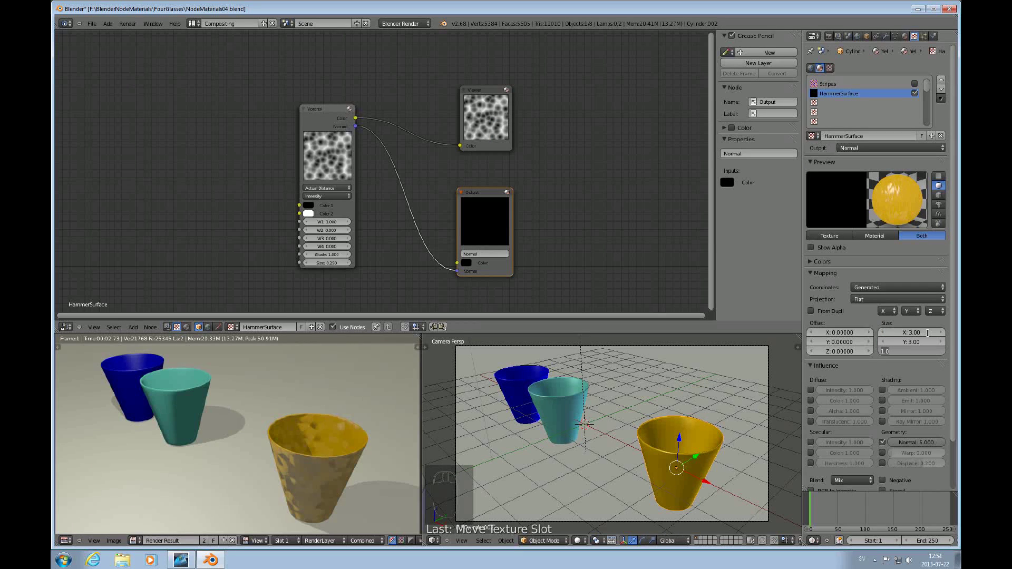
pyautogui.write('3')
pyautogui.press('Return')
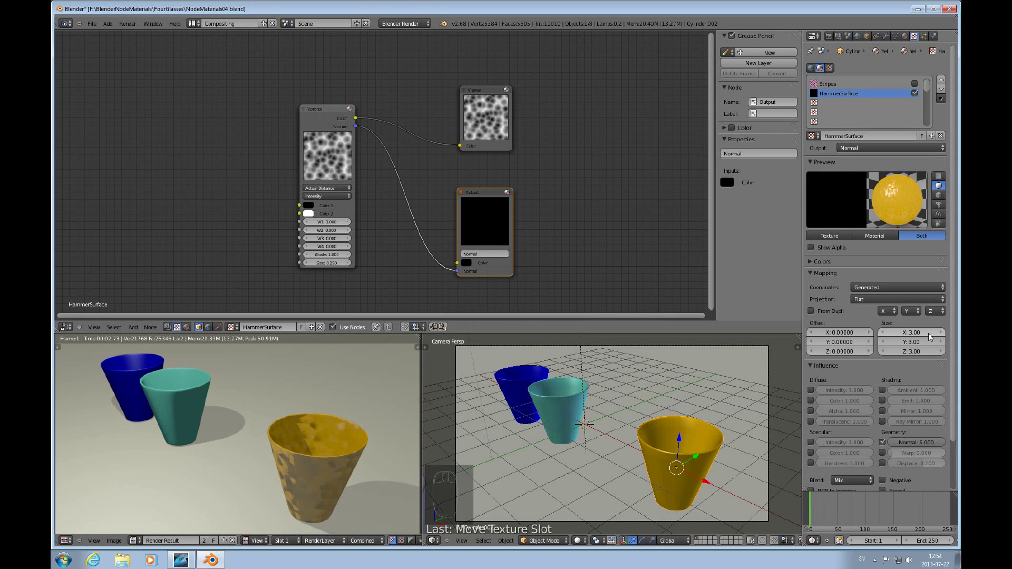
pyautogui.press('F12')
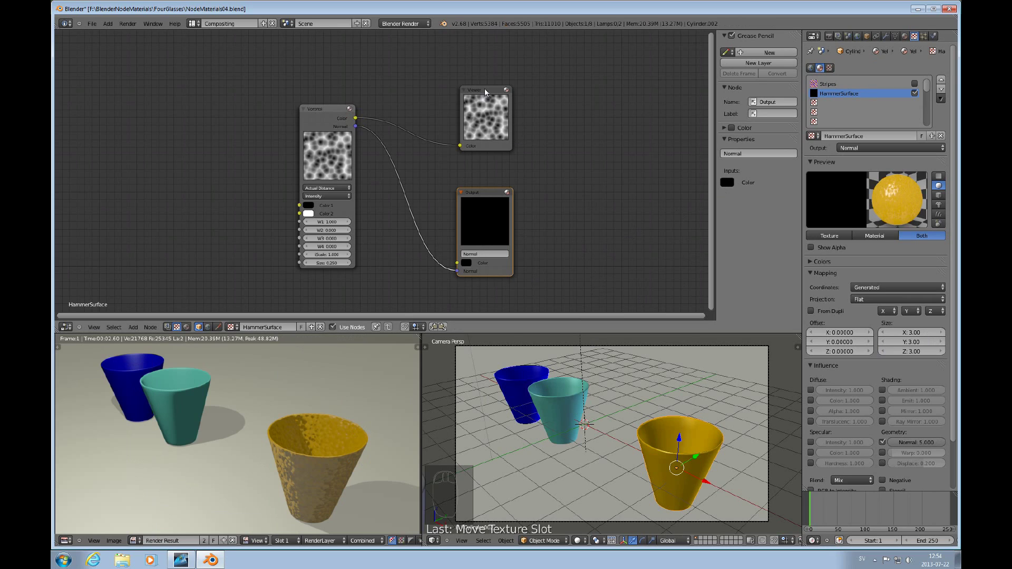
# Move HammerSurface's Viewer and Output nodes closer together and choose Normal as the texture's output node
pyautogui.moveTo(485, 86); pyautogui.dragTo(487, 82)
pyautogui.moveTo(484, 201); pyautogui.dragTo(492, 156)
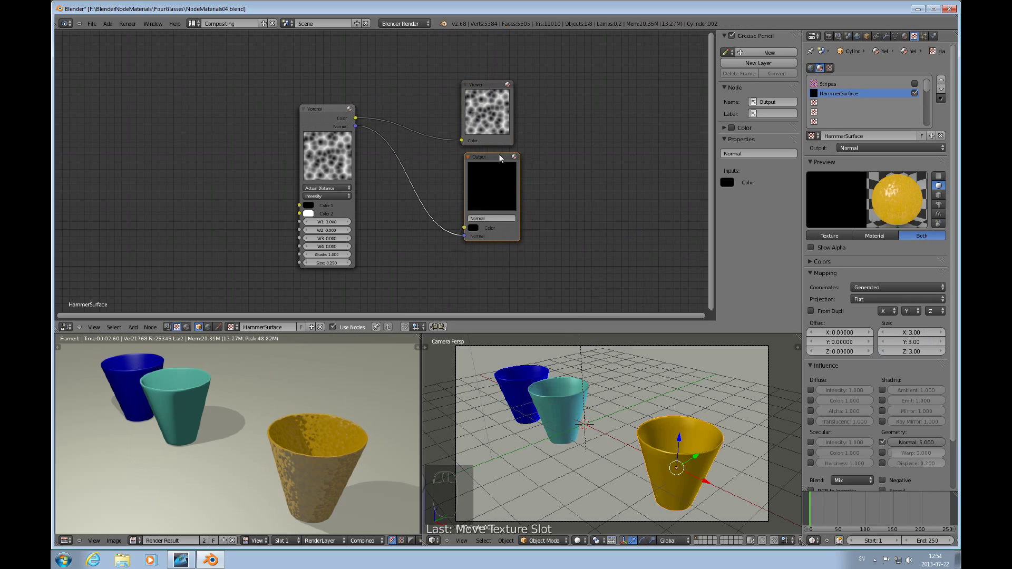
pyautogui.click(867, 148)
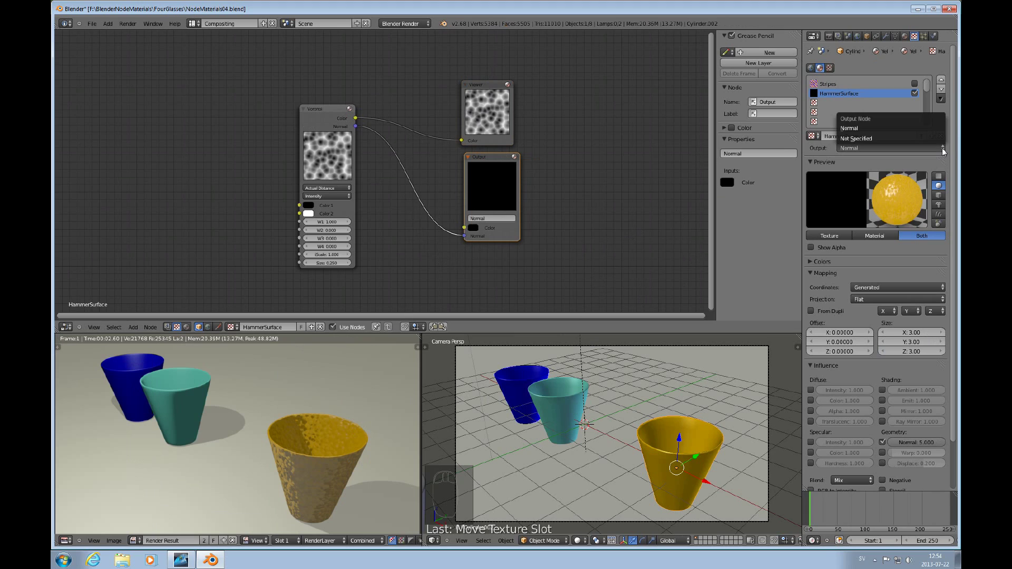
pyautogui.click(862, 130)
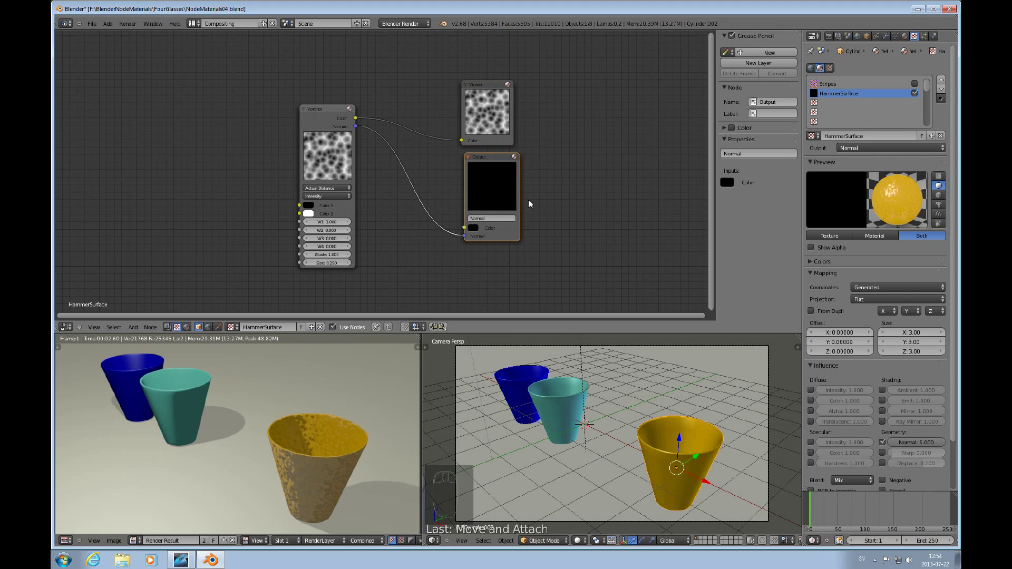
# Select the Stripes texture in the texture stack
pyautogui.click(833, 84)
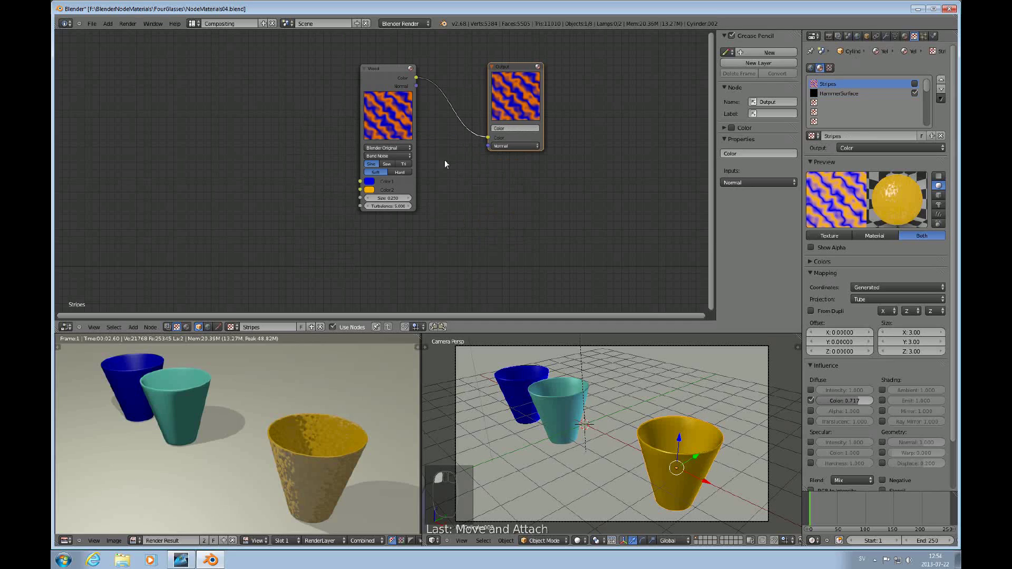